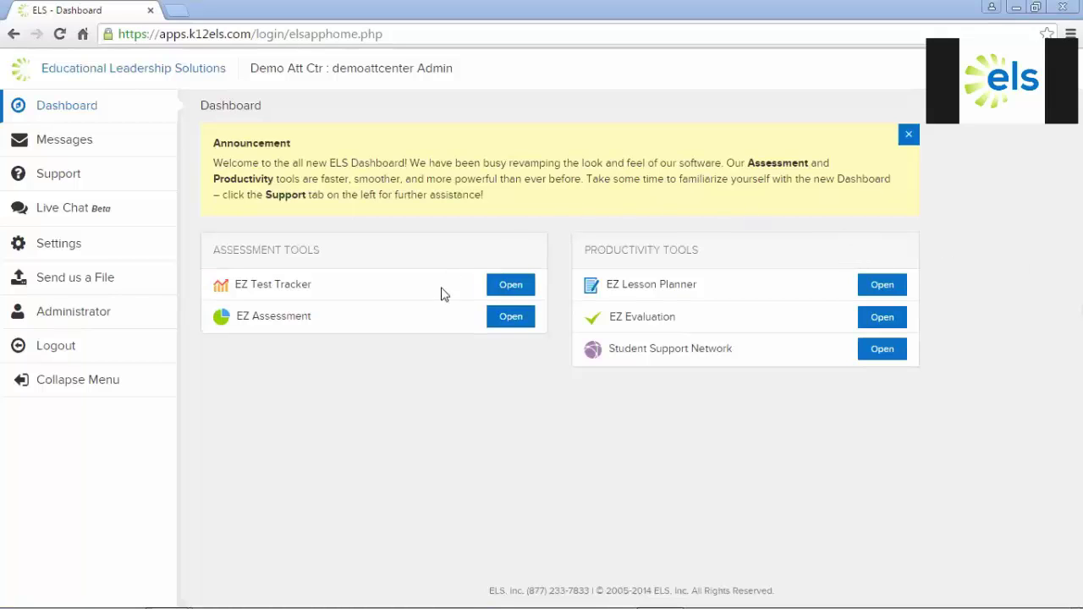
Start a new online test assignment in EZ Assessment and give it the description "Demo test"
{"action": "left_click", "coordinate": [511, 320]}
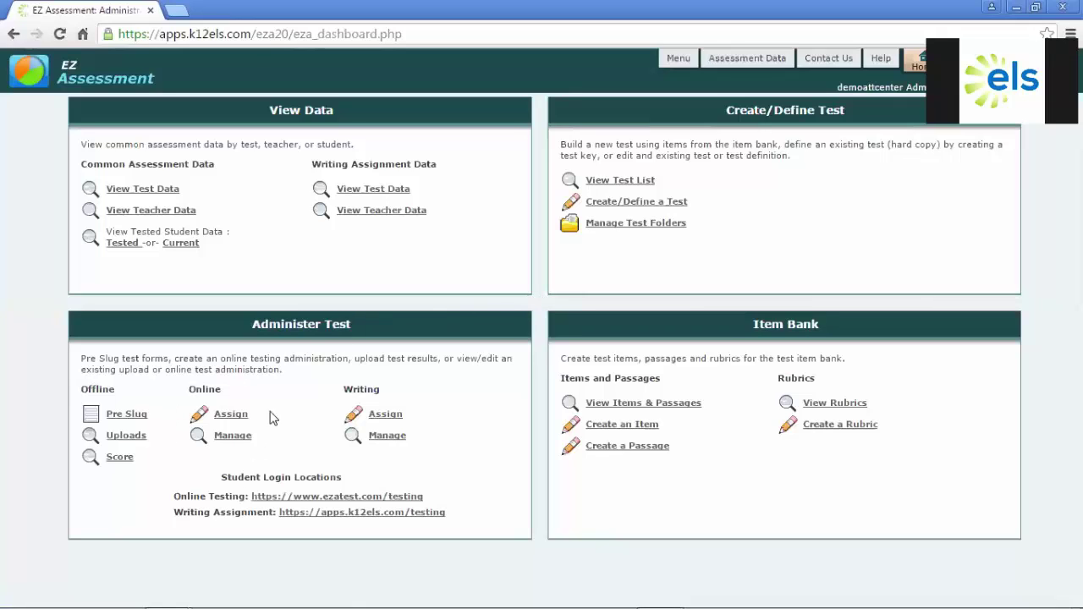
{"action": "left_click", "coordinate": [230, 417]}
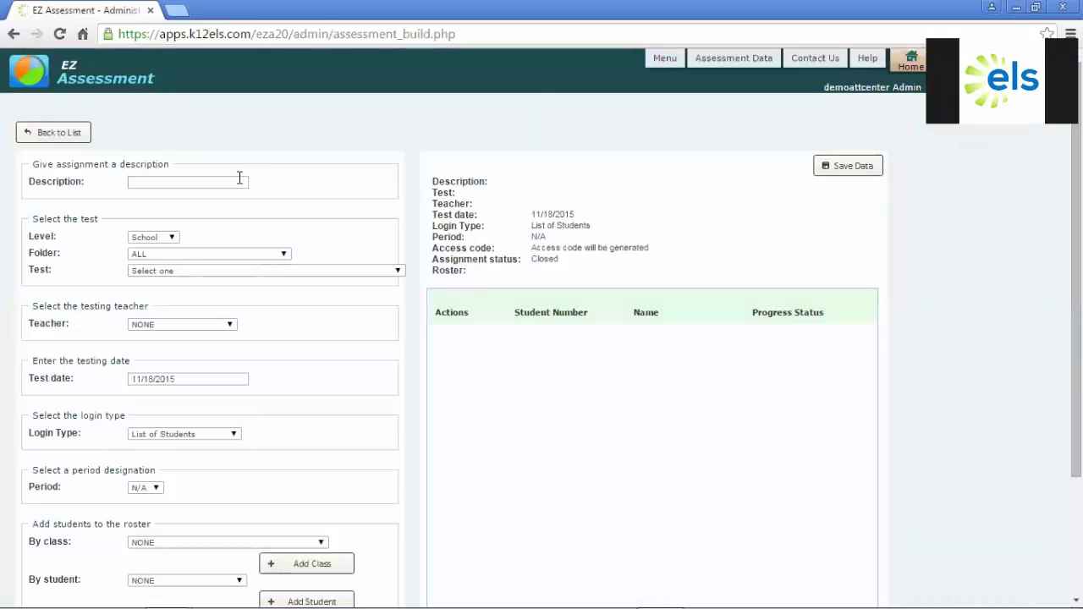
{"action": "left_click", "coordinate": [236, 181]}
{"action": "type", "text": "Demo test"}
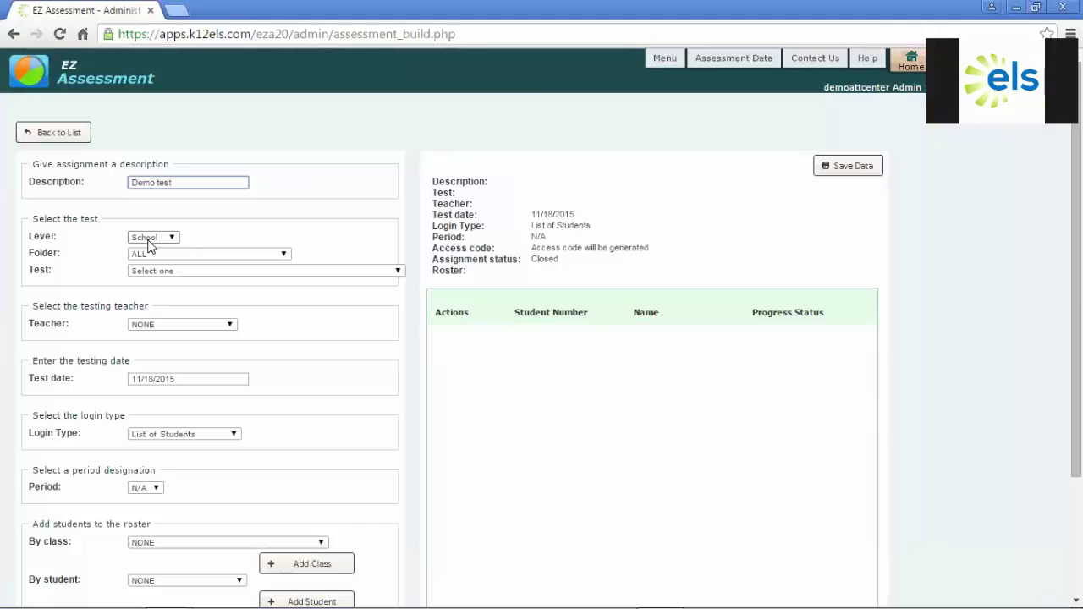
Keep the test level at School and look through the list of school-level tests
{"action": "left_click", "coordinate": [172, 236]}
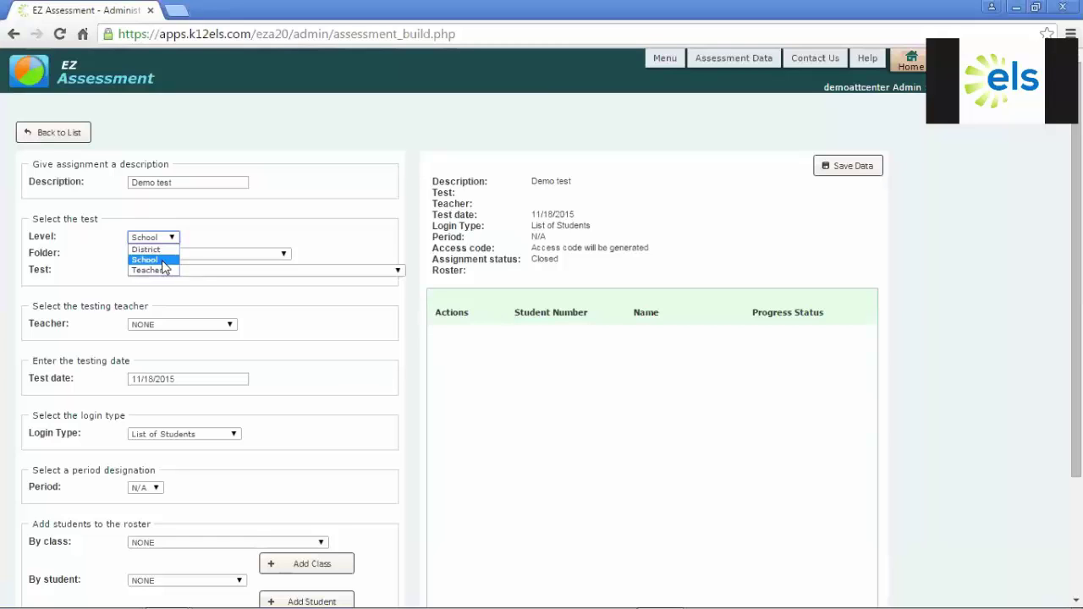
{"action": "left_click", "coordinate": [165, 262]}
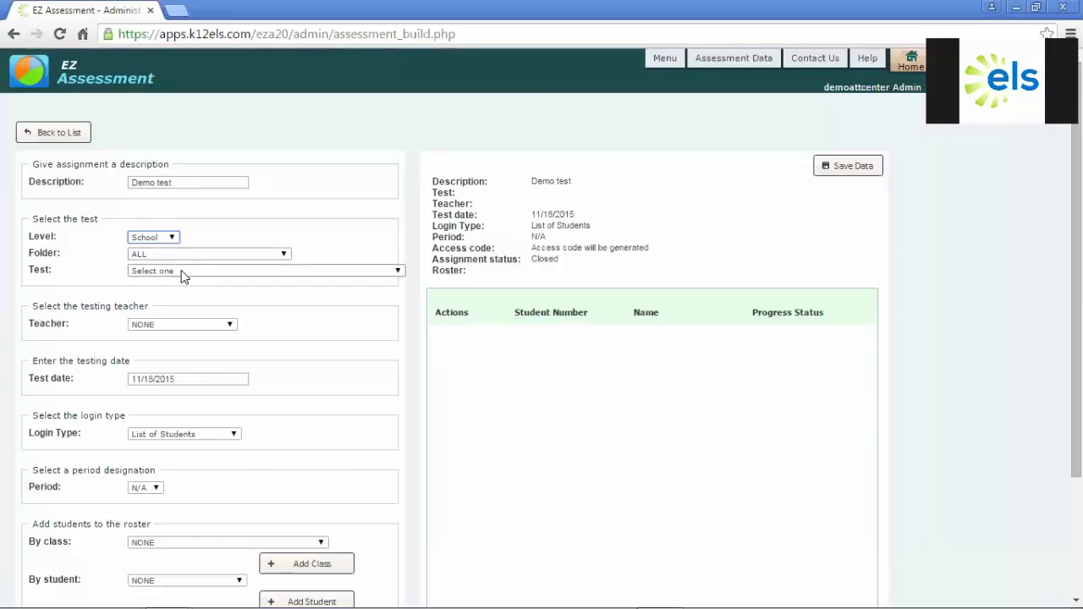
{"action": "left_click", "coordinate": [182, 270]}
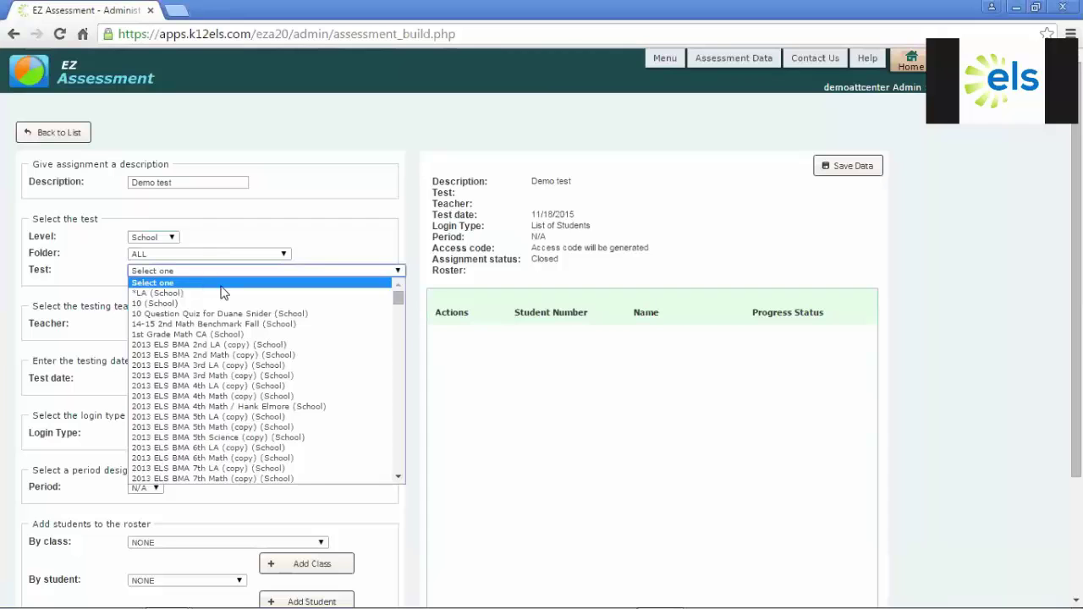
{"action": "scroll", "coordinate": [252, 310], "scroll_direction": "down", "scroll_amount": 10}
{"action": "scroll", "coordinate": [252, 309], "scroll_direction": "down", "scroll_amount": 13}
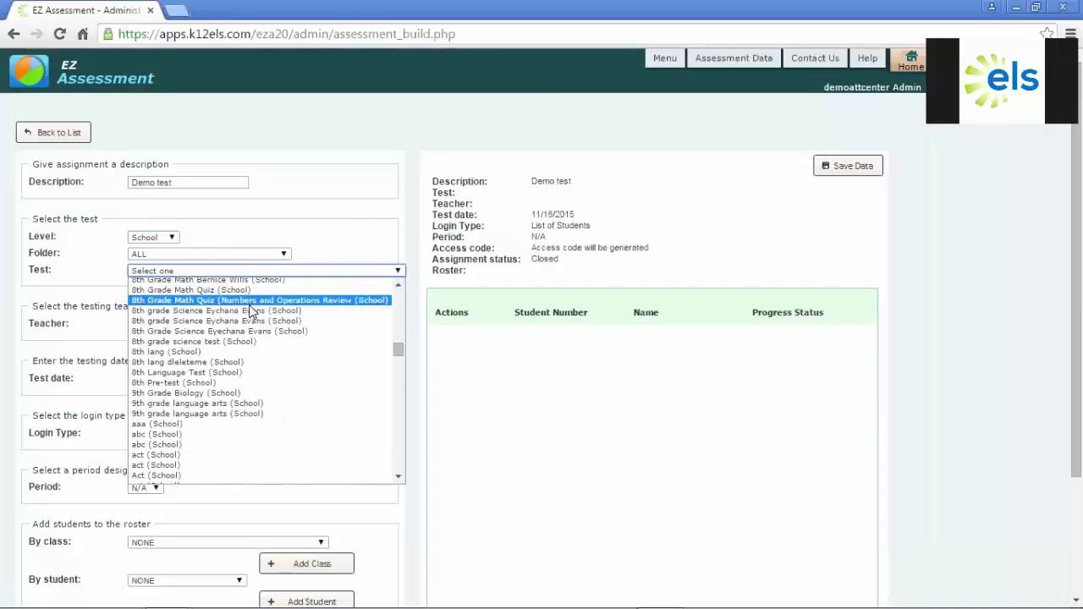
{"action": "scroll", "coordinate": [252, 311], "scroll_direction": "down", "scroll_amount": 10}
{"action": "scroll", "coordinate": [251, 311], "scroll_direction": "up", "scroll_amount": 5}
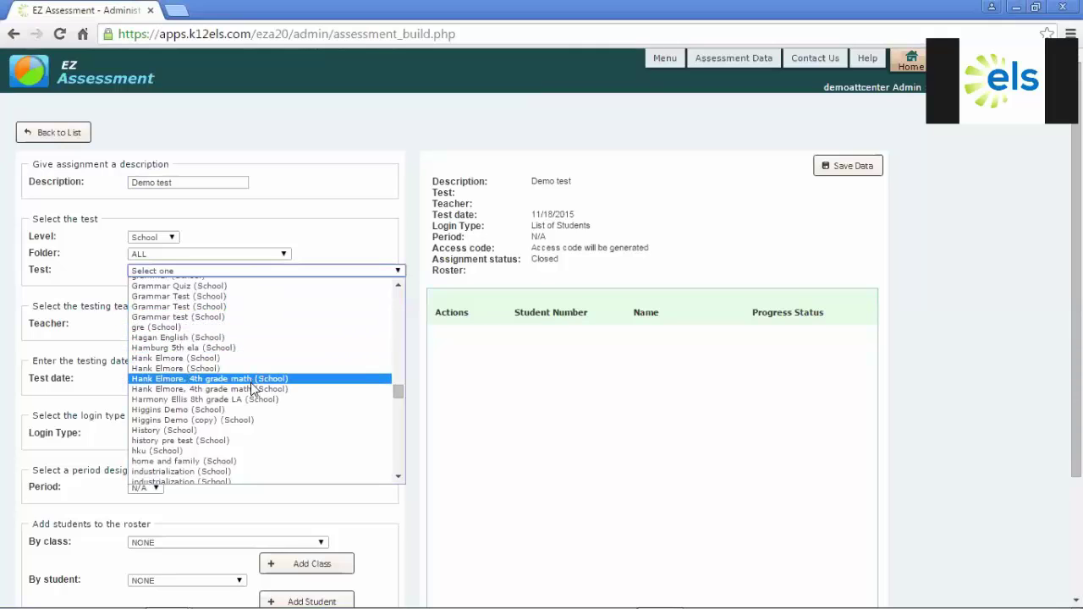
Set the test level to Teacher and choose High School Math Demo Test as the assigned test
{"action": "left_click", "coordinate": [153, 239]}
{"action": "left_click", "coordinate": [166, 269]}
{"action": "left_click", "coordinate": [177, 271]}
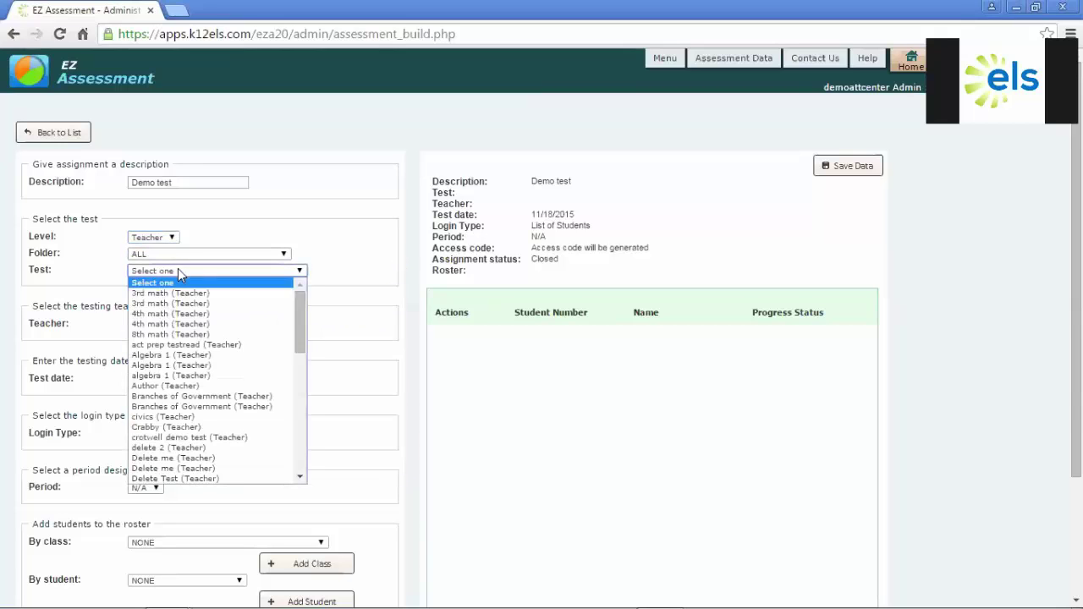
{"action": "scroll", "coordinate": [195, 309], "scroll_direction": "down", "scroll_amount": 10}
{"action": "scroll", "coordinate": [198, 315], "scroll_direction": "up", "scroll_amount": 5}
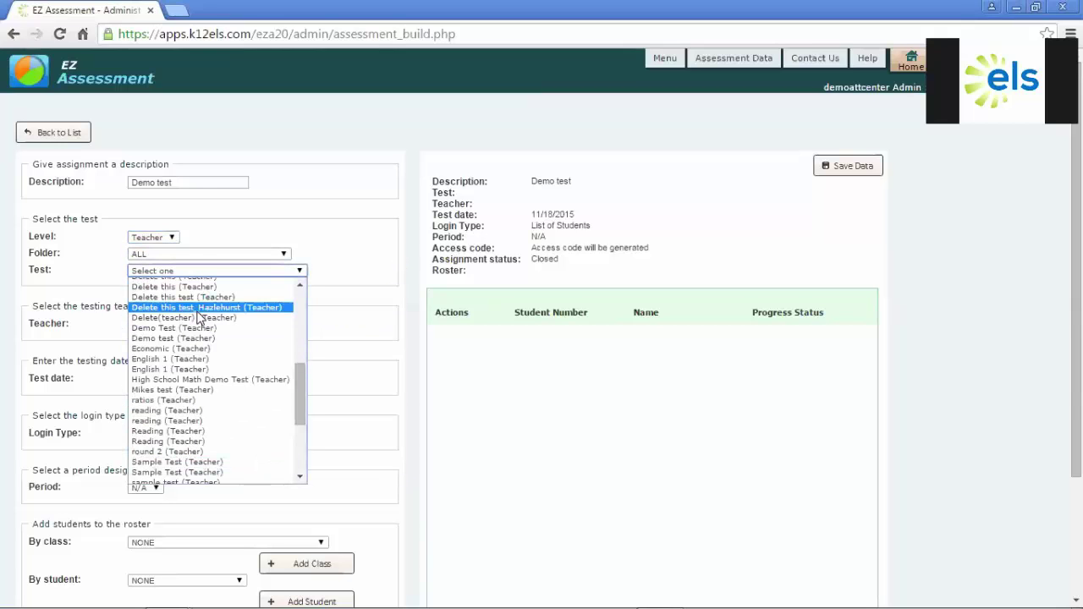
{"action": "left_click", "coordinate": [226, 388]}
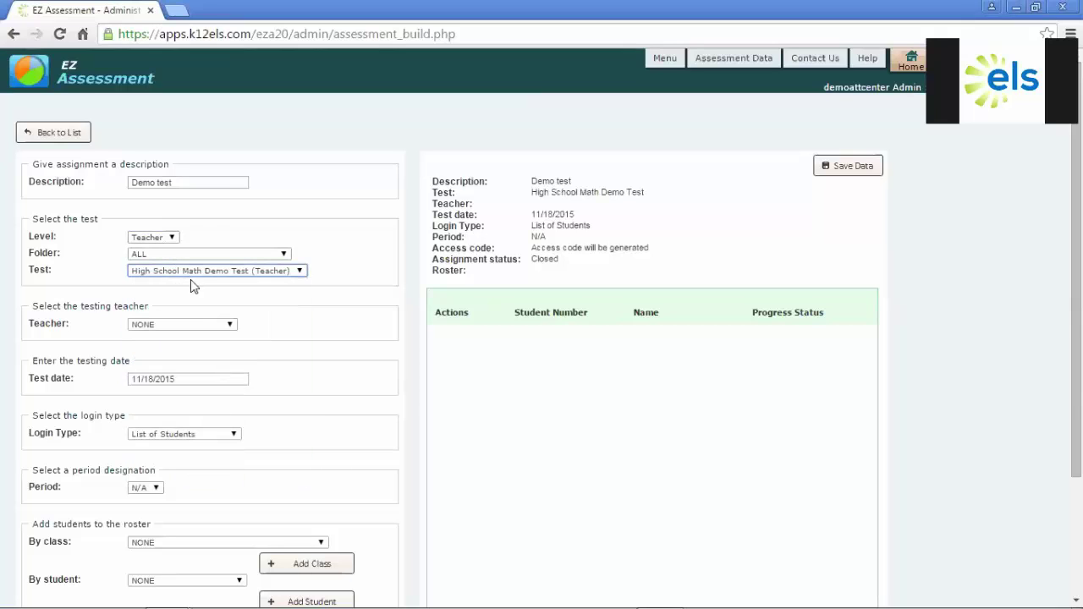
Choose the testing teacher for the assignment and set the test date to 11/20/2015
{"action": "left_click", "coordinate": [177, 325]}
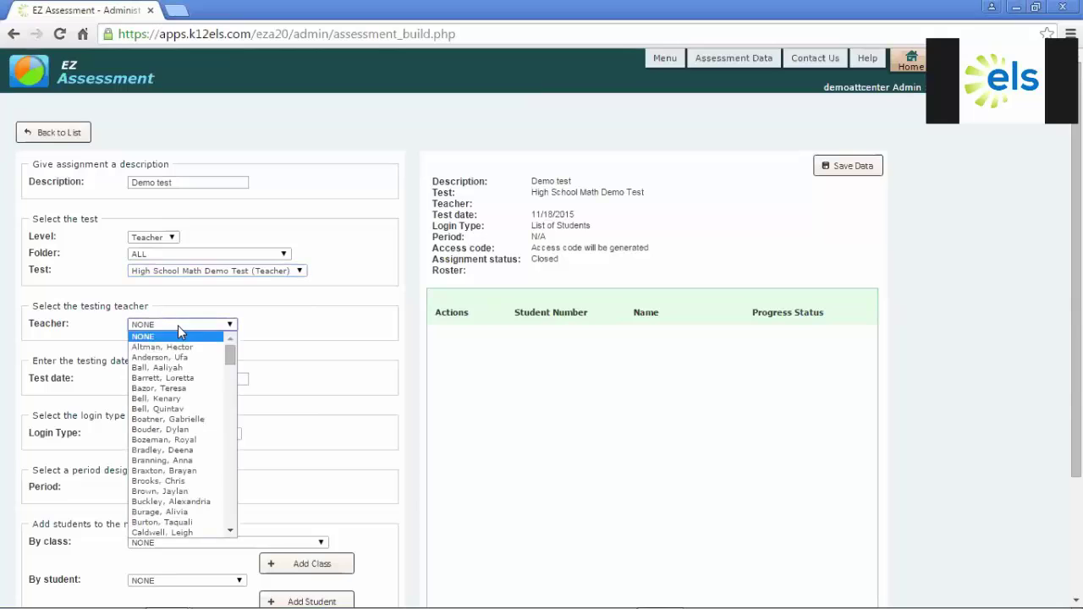
{"action": "left_click", "coordinate": [187, 372]}
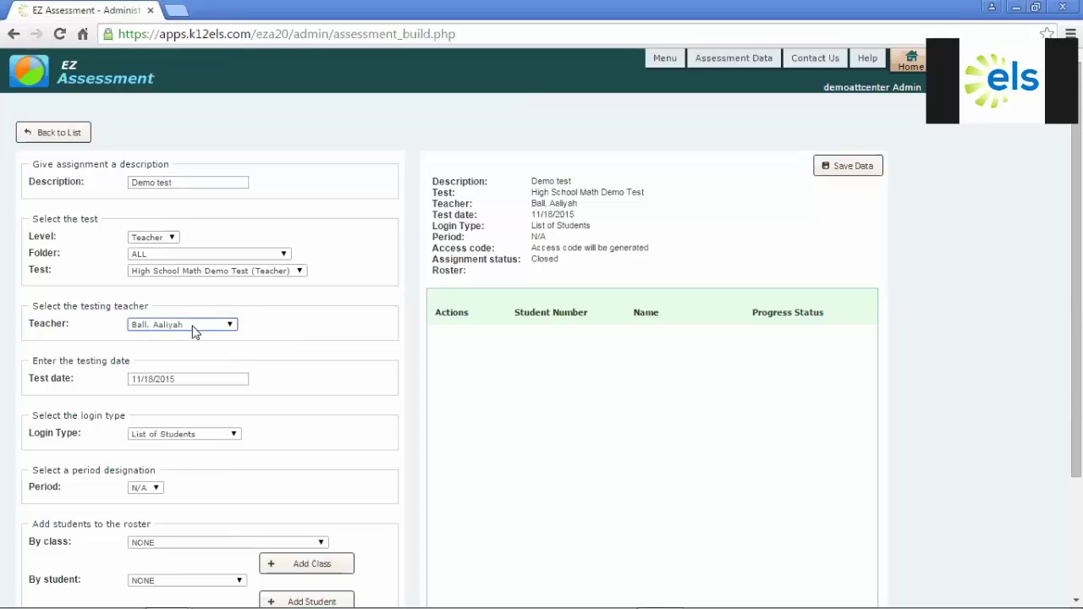
{"action": "left_click", "coordinate": [200, 380]}
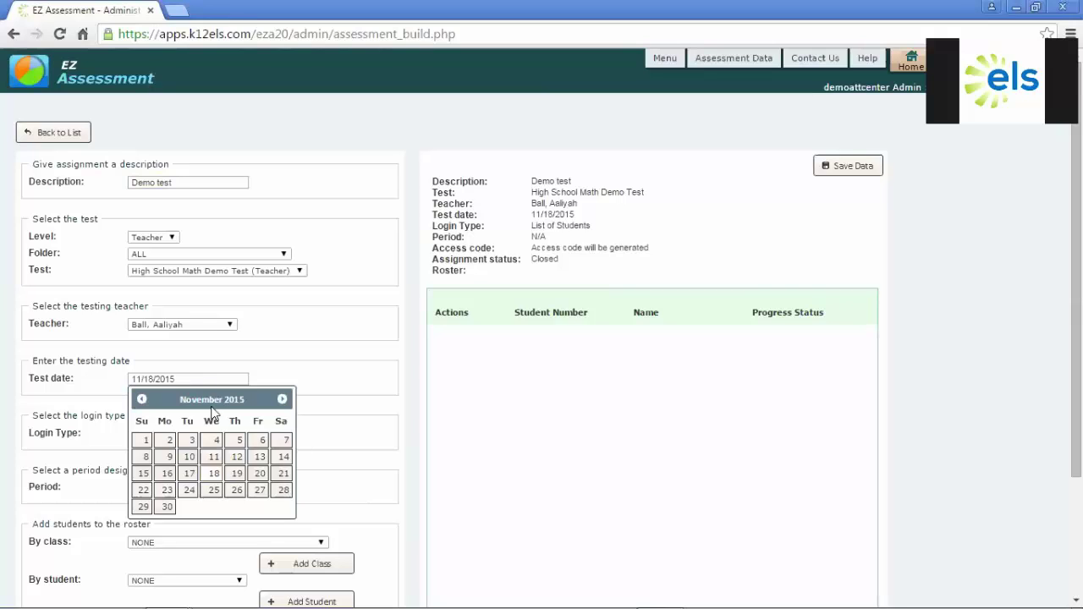
{"action": "left_click", "coordinate": [262, 479]}
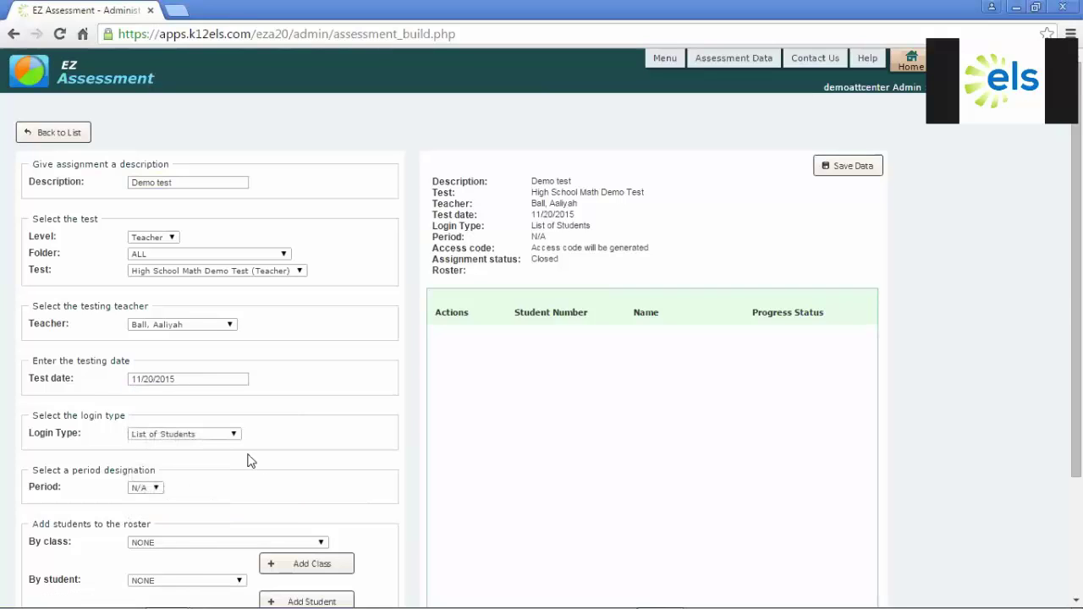
Set the login type to List of Students and the period designation to 1
{"action": "left_click", "coordinate": [179, 434]}
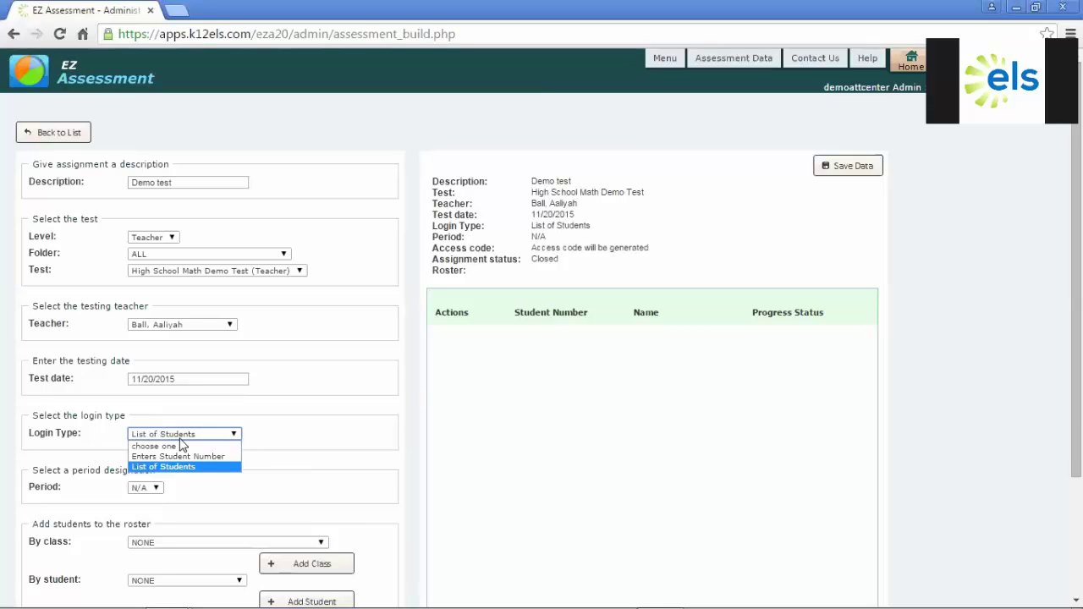
{"action": "left_click", "coordinate": [201, 467]}
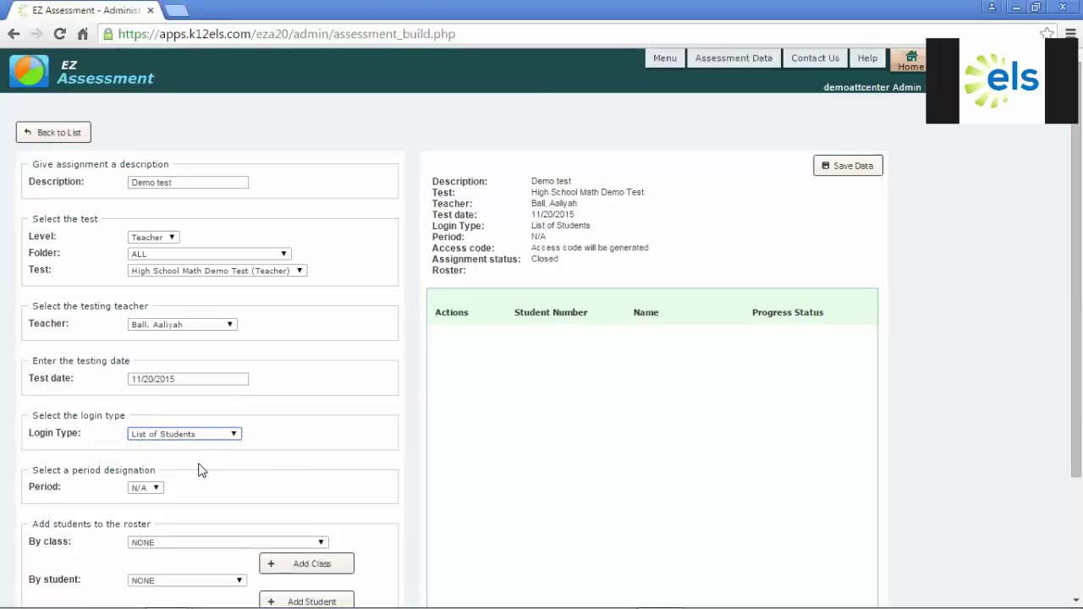
{"action": "left_click", "coordinate": [151, 491]}
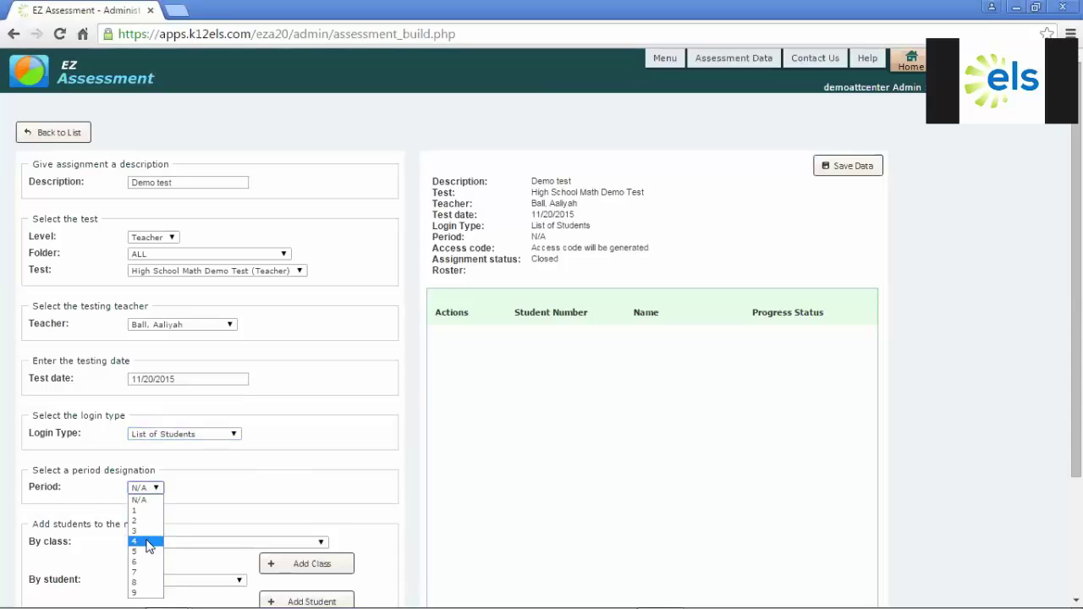
{"action": "left_click", "coordinate": [144, 511]}
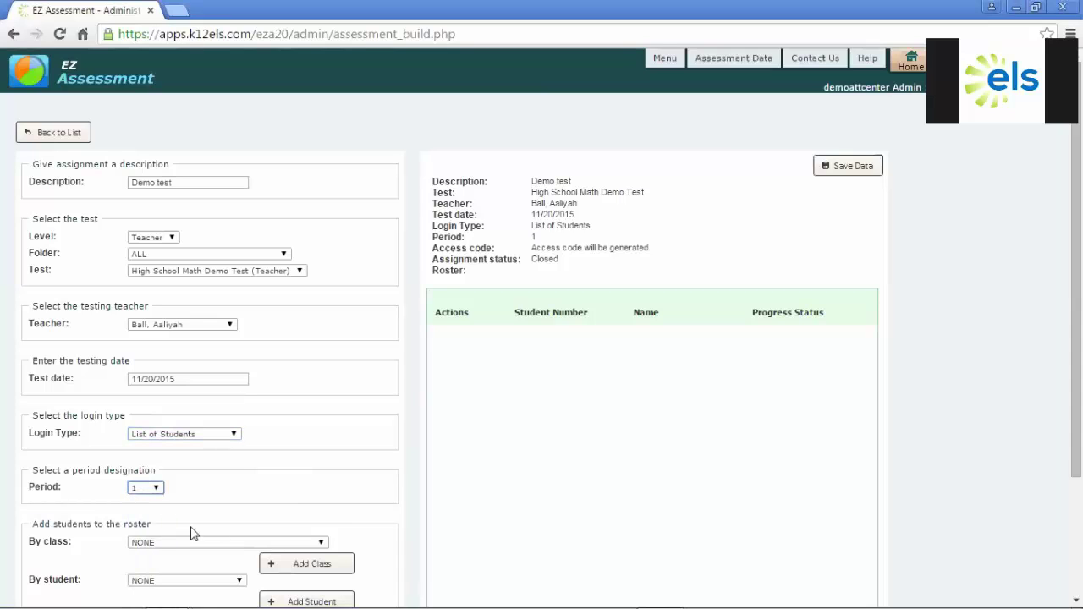
Add the testing teacher's 1 Math class to the roster and save the assignment
{"action": "scroll", "coordinate": [188, 529], "scroll_direction": "down", "scroll_amount": 3}
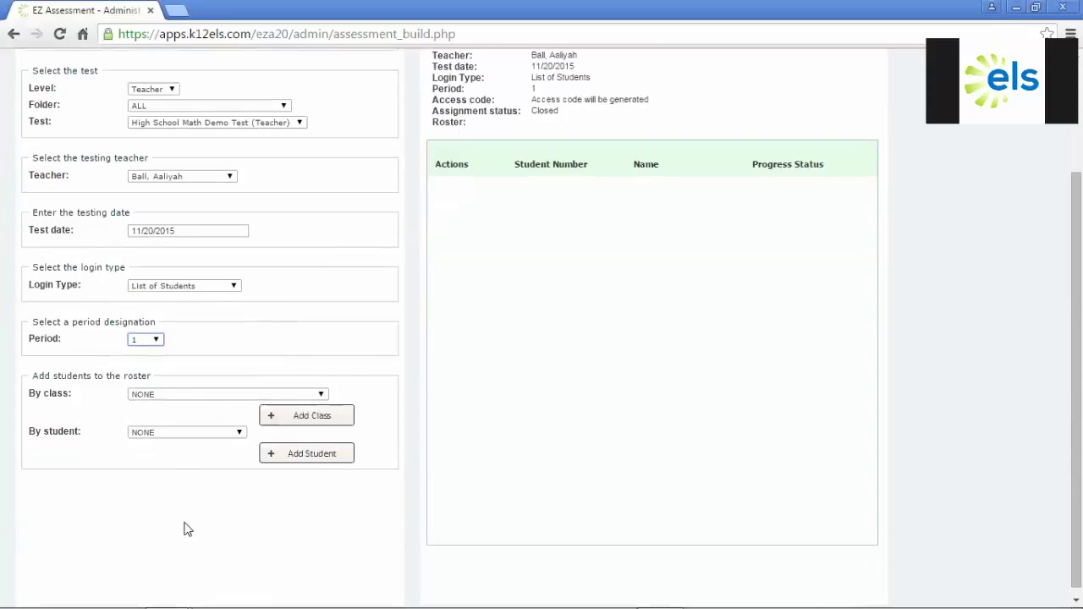
{"action": "left_click", "coordinate": [223, 394]}
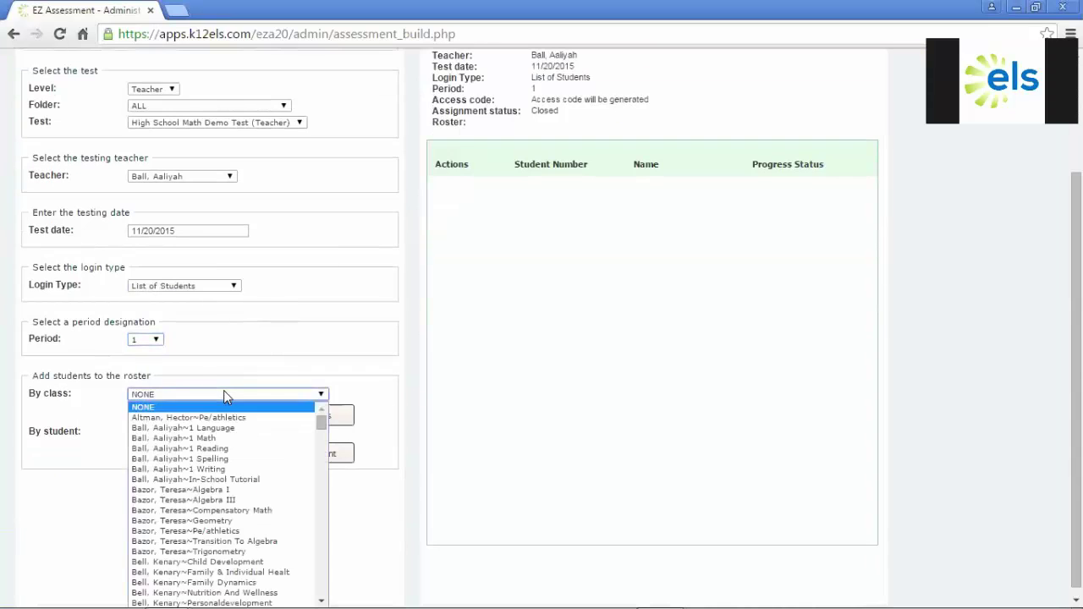
{"action": "left_click", "coordinate": [227, 441]}
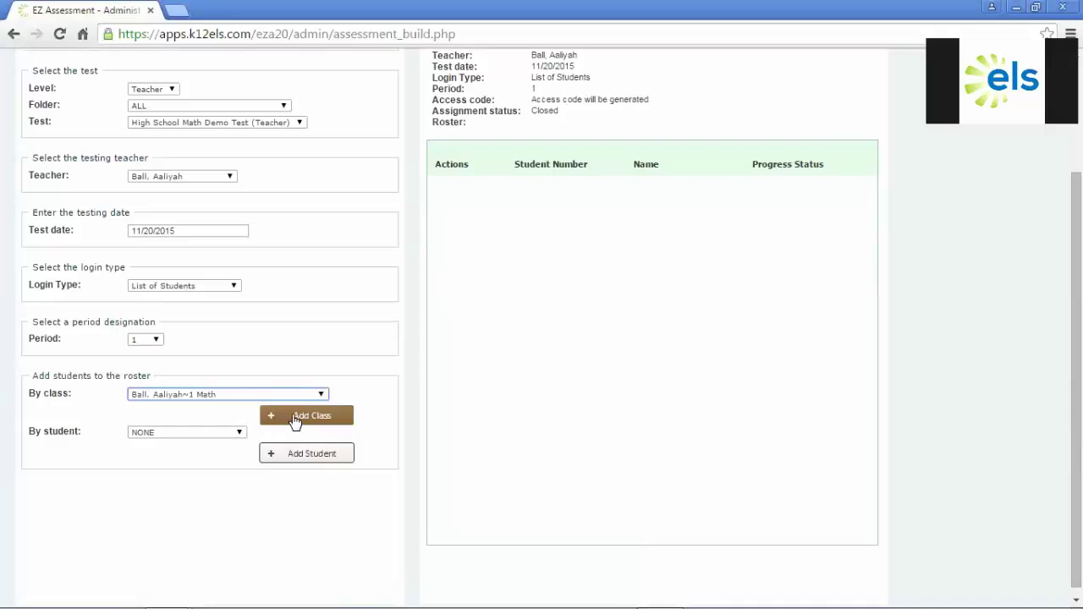
{"action": "left_click", "coordinate": [292, 416]}
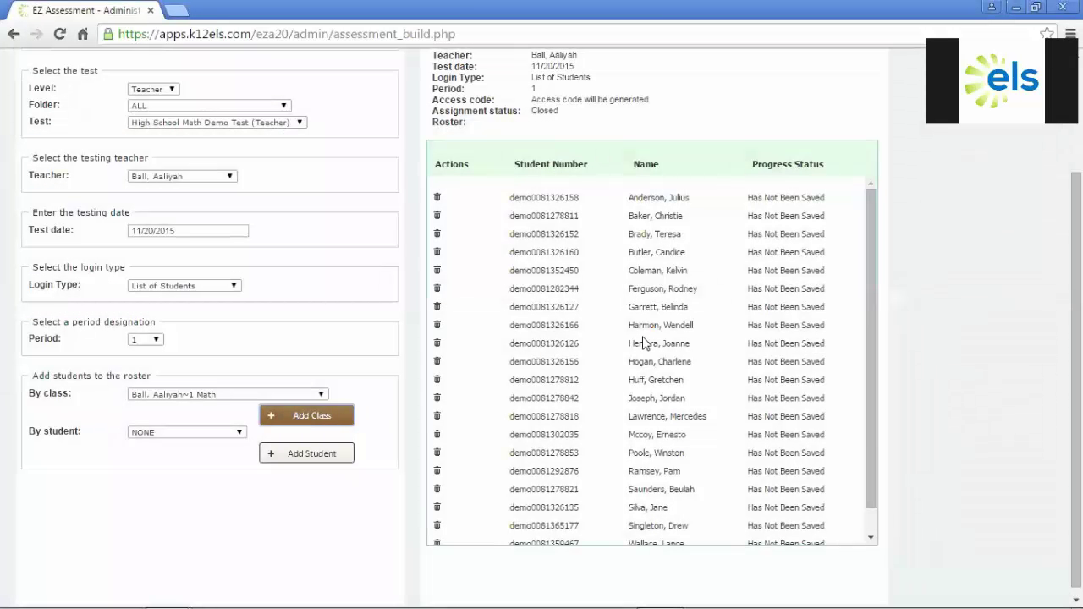
{"action": "scroll", "coordinate": [730, 307], "scroll_direction": "down", "scroll_amount": 1}
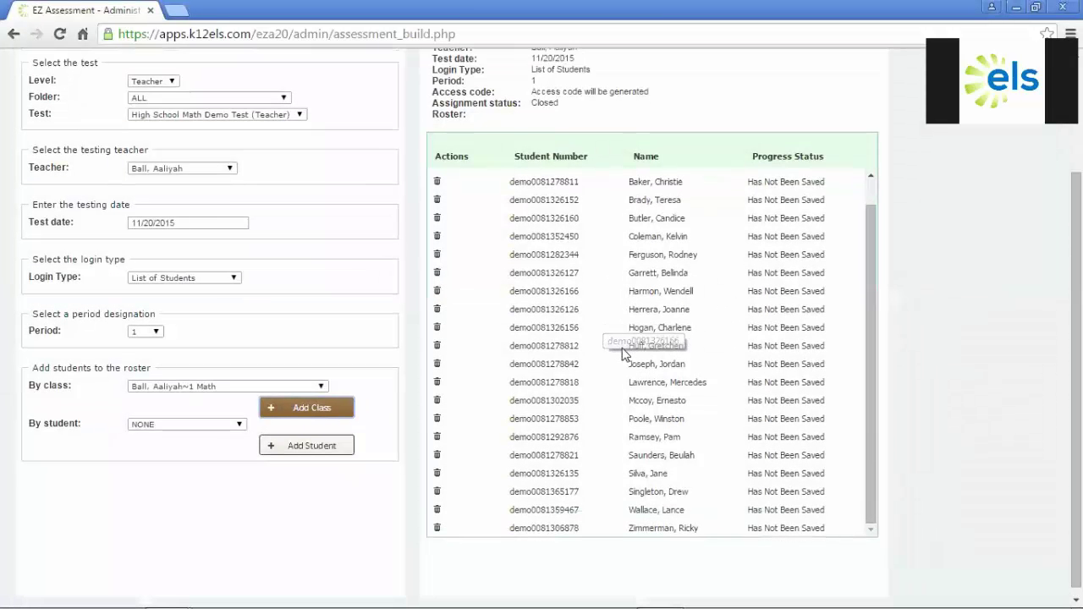
{"action": "scroll", "coordinate": [725, 438], "scroll_direction": "up", "scroll_amount": 2}
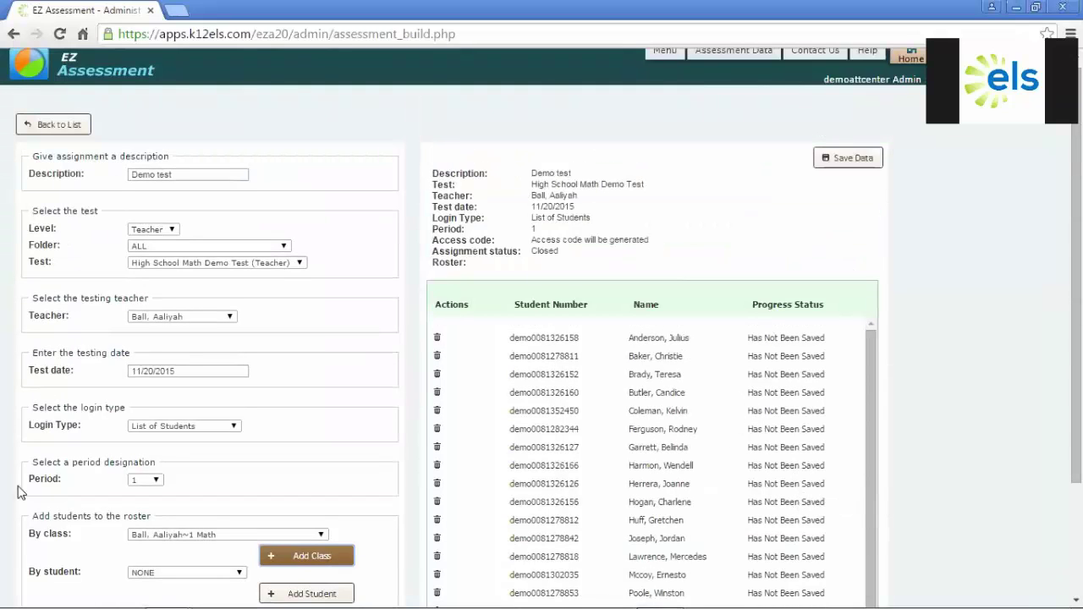
{"action": "left_click", "coordinate": [840, 160]}
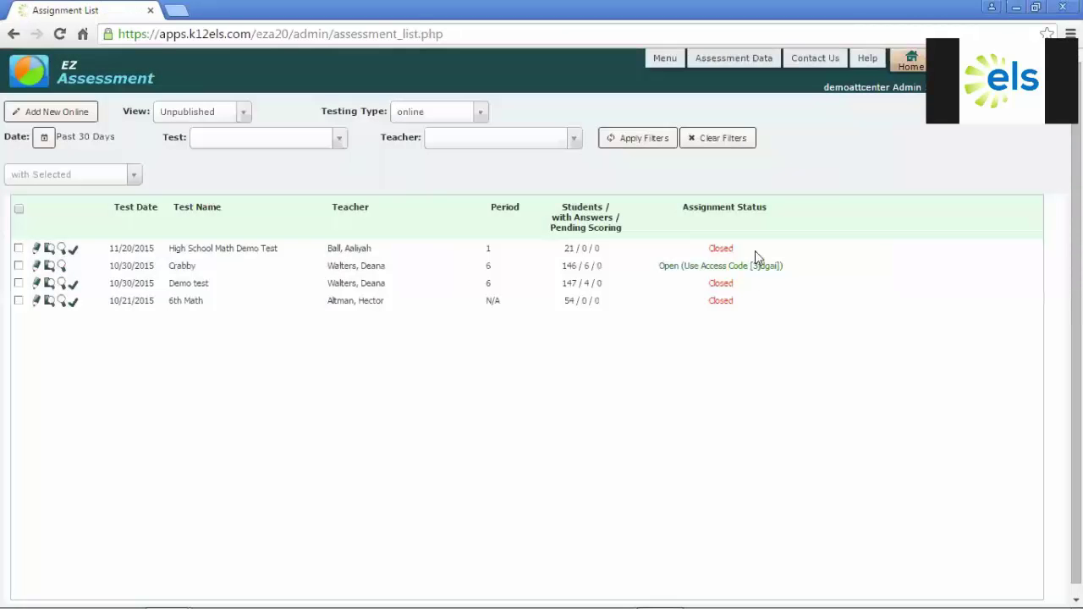
Select the 11/20/2015 High School Math Demo Test assignment and open it for testing
{"action": "left_click", "coordinate": [354, 252]}
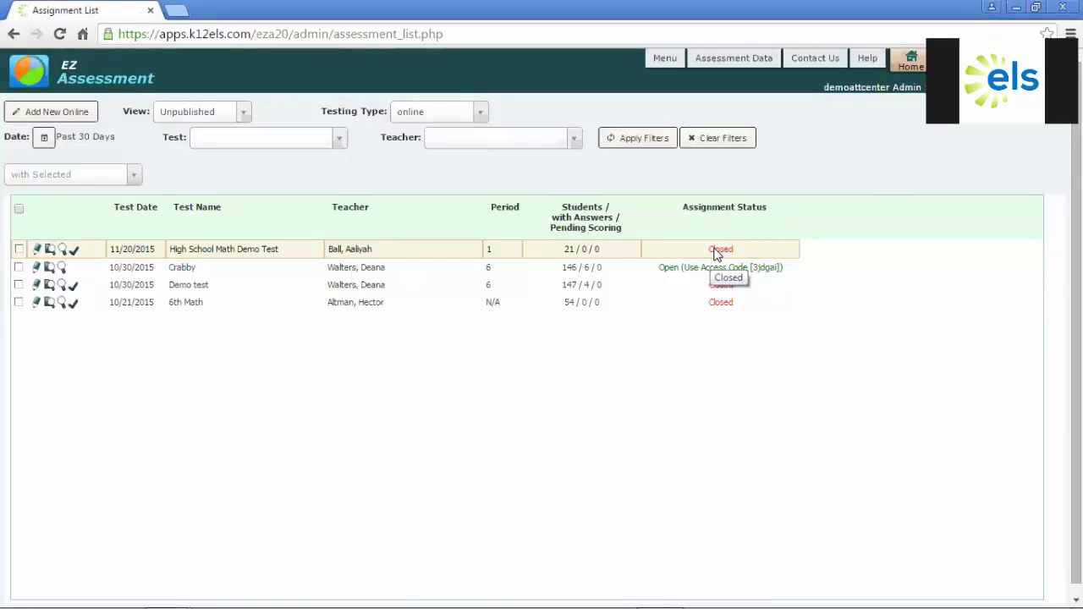
{"action": "left_click", "coordinate": [18, 249]}
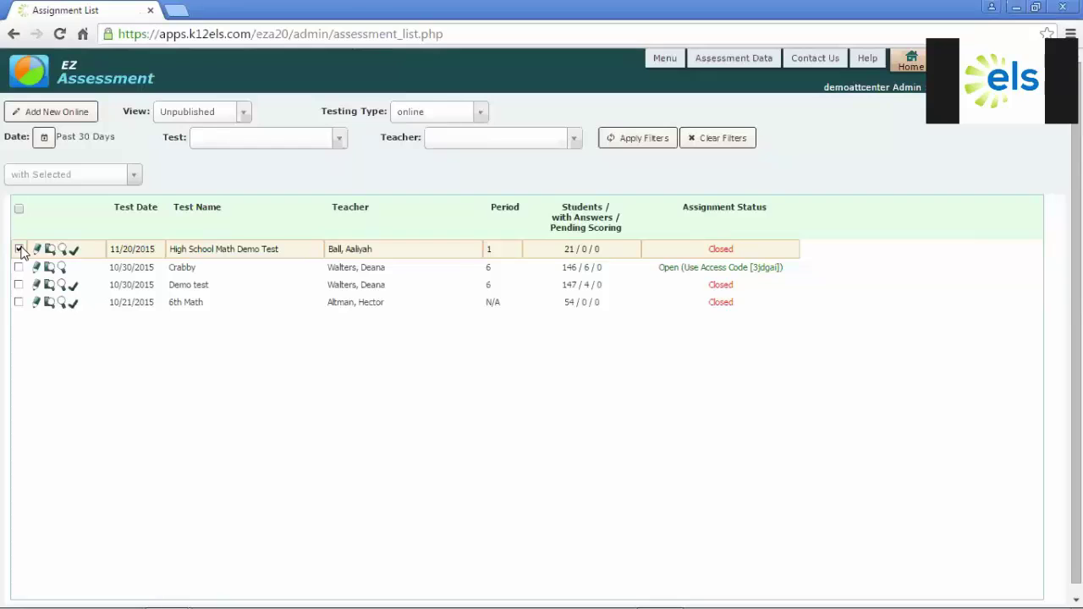
{"action": "left_click", "coordinate": [100, 185]}
{"action": "left_click", "coordinate": [96, 212]}
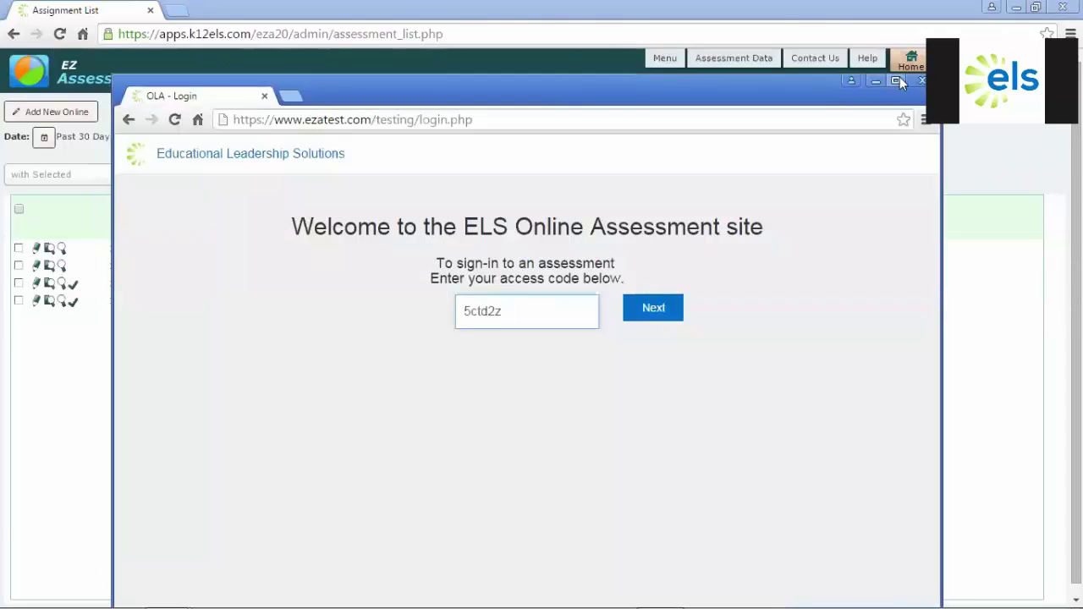
On the ELS Online Assessment site, submit the assessment's access code and log in as the first listed student to view question 1
{"action": "left_click", "coordinate": [897, 80]}
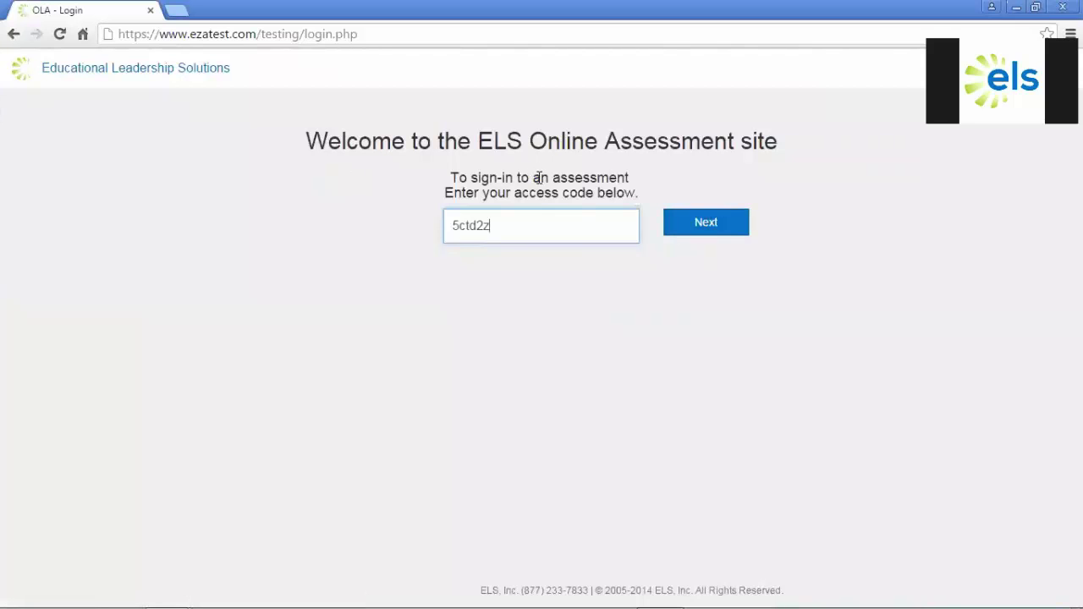
{"action": "left_click", "coordinate": [687, 227]}
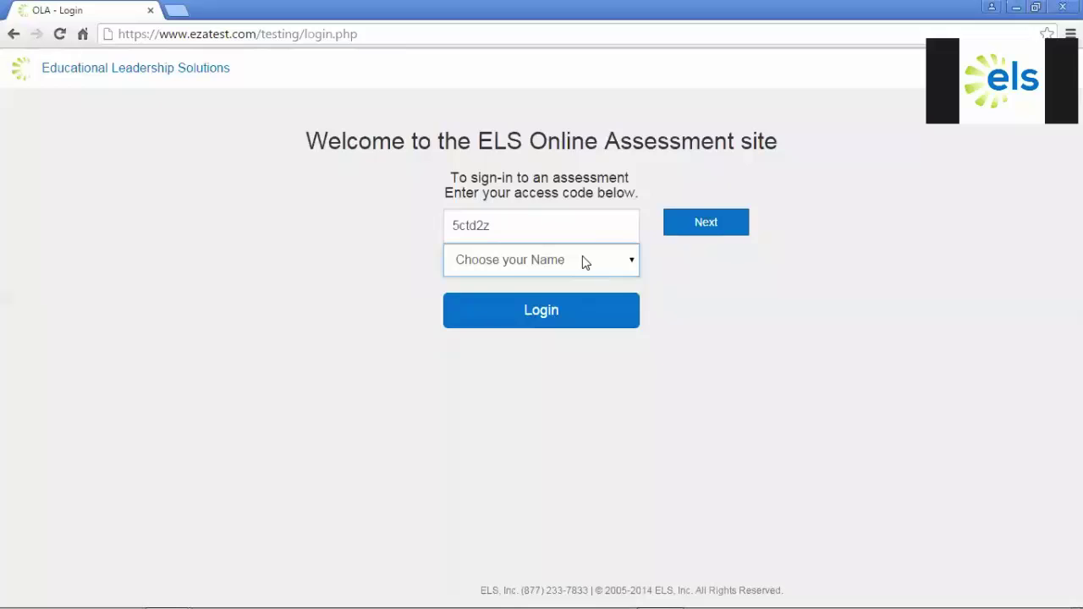
{"action": "left_click", "coordinate": [582, 262]}
{"action": "left_click", "coordinate": [572, 302]}
{"action": "left_click", "coordinate": [582, 269]}
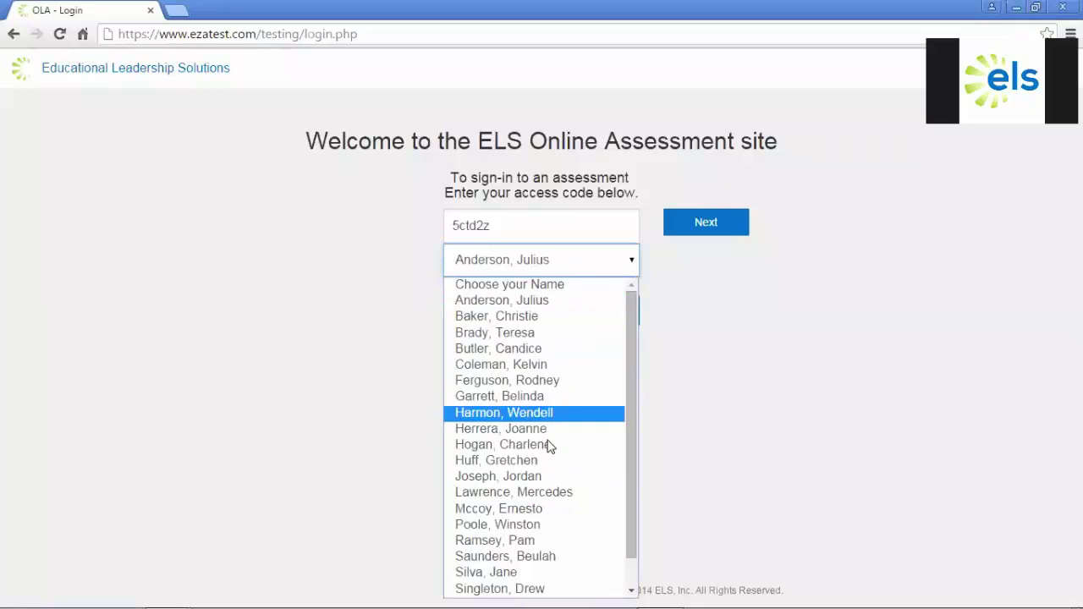
{"action": "left_click", "coordinate": [655, 281]}
{"action": "left_click", "coordinate": [540, 310]}
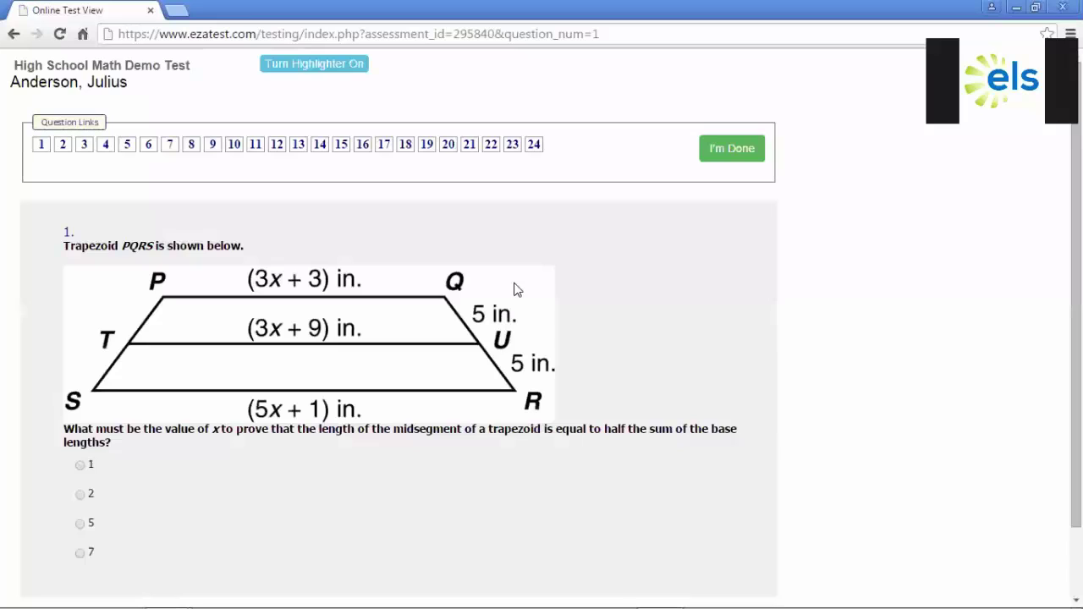
{"action": "scroll", "coordinate": [315, 357], "scroll_direction": "down", "scroll_amount": 1}
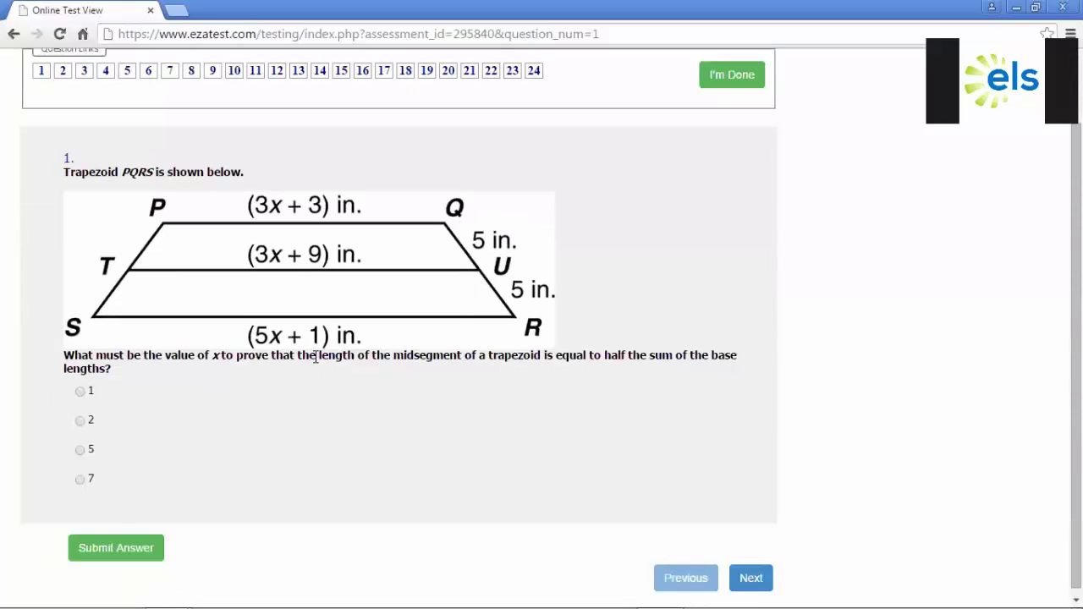
{"action": "scroll", "coordinate": [274, 395], "scroll_direction": "up", "scroll_amount": 1}
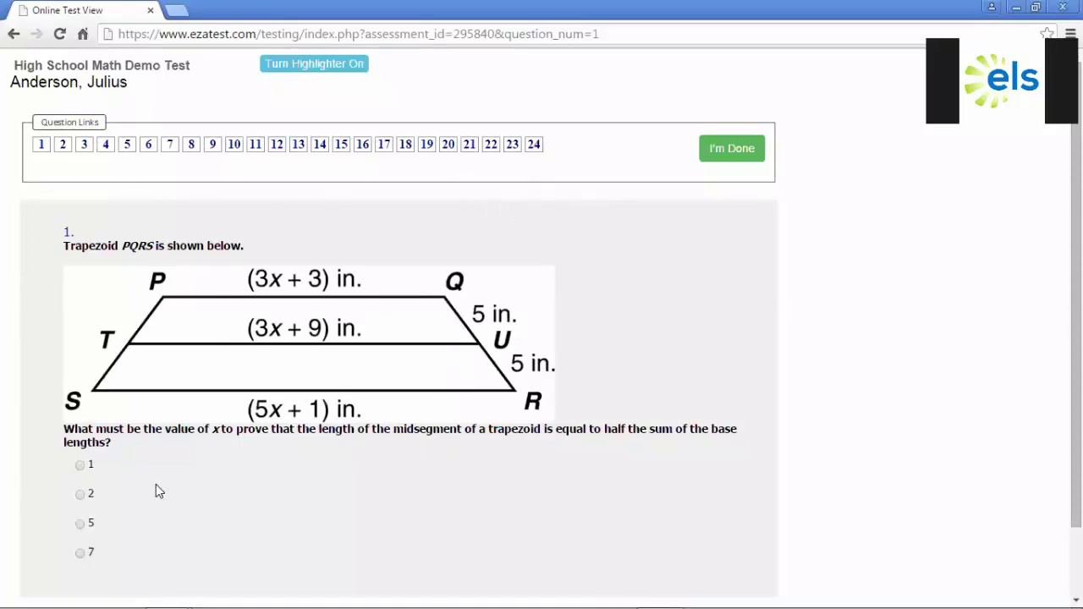
Answer question 1 with 2 and question 2 with 164/9, submitting each answer
{"action": "left_click", "coordinate": [81, 494]}
{"action": "scroll", "coordinate": [317, 446], "scroll_direction": "down", "scroll_amount": 1}
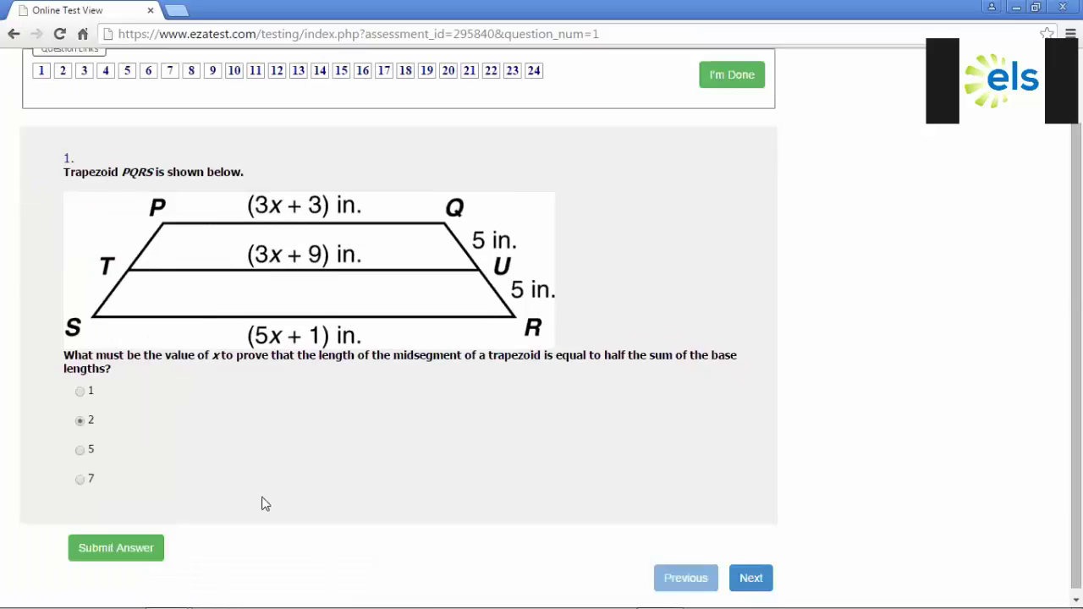
{"action": "left_click", "coordinate": [121, 551]}
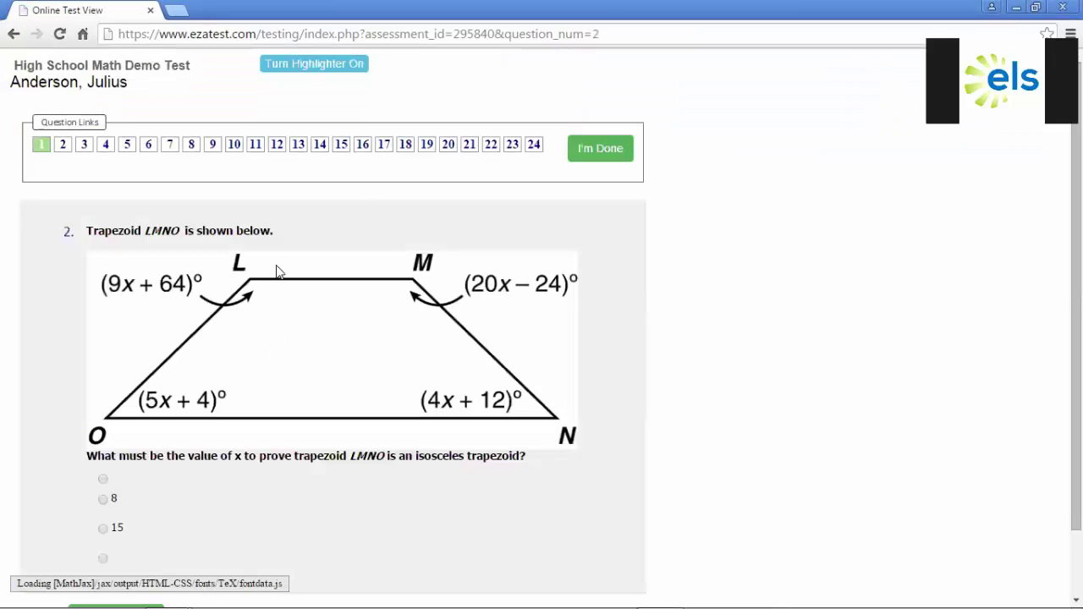
{"action": "left_click", "coordinate": [103, 578]}
{"action": "scroll", "coordinate": [280, 382], "scroll_direction": "down", "scroll_amount": 1}
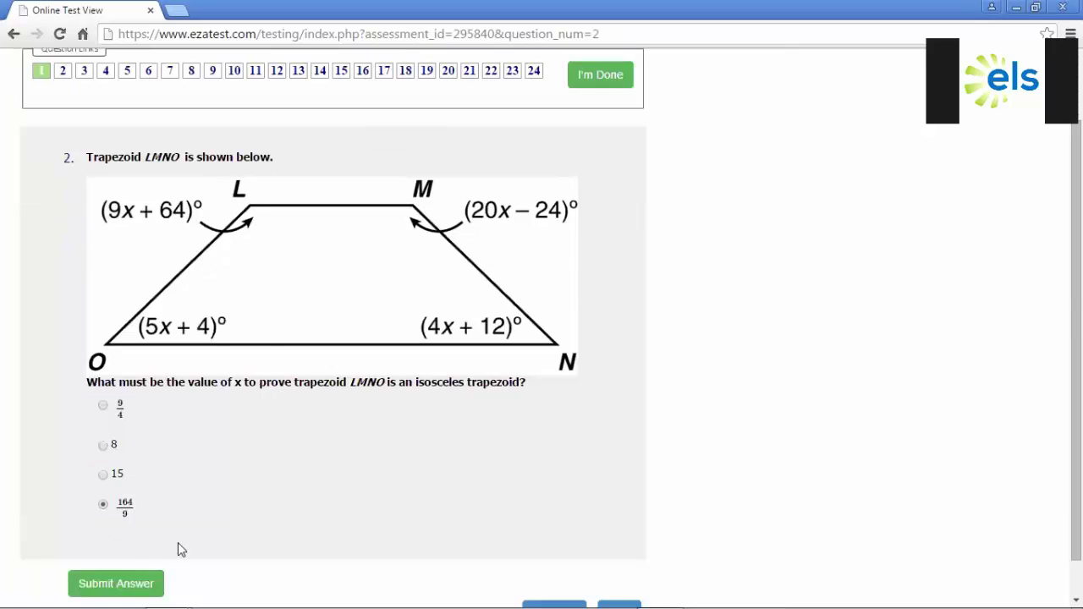
{"action": "left_click", "coordinate": [148, 583]}
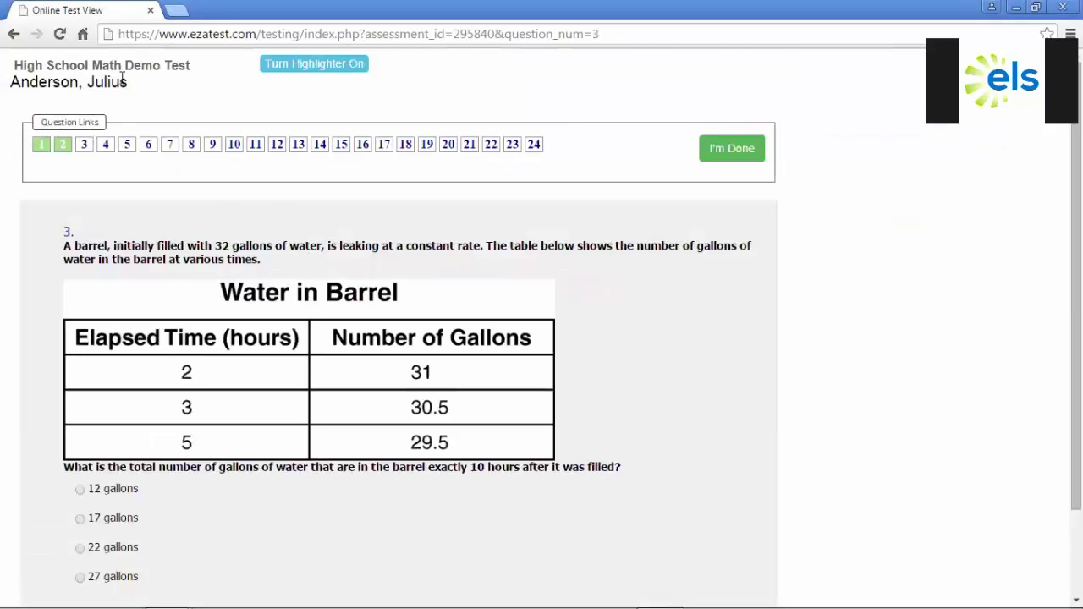
Check the student's name in the test header, then answer question 3 with 12 gallons and submit it
{"action": "left_click_drag", "start_coordinate": [12, 82], "coordinate": [131, 85]}
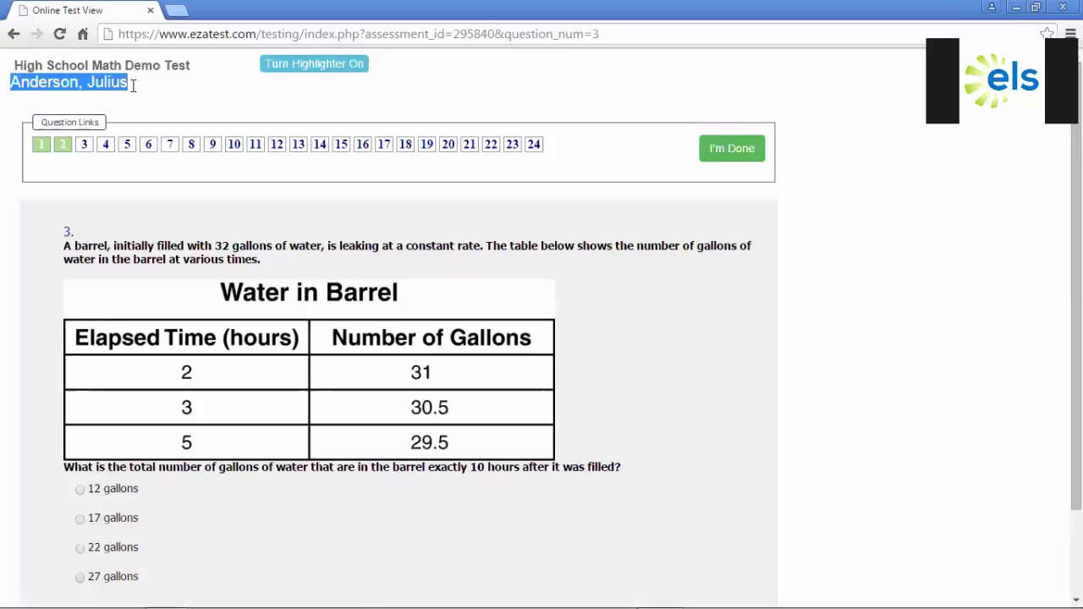
{"action": "left_click", "coordinate": [144, 93]}
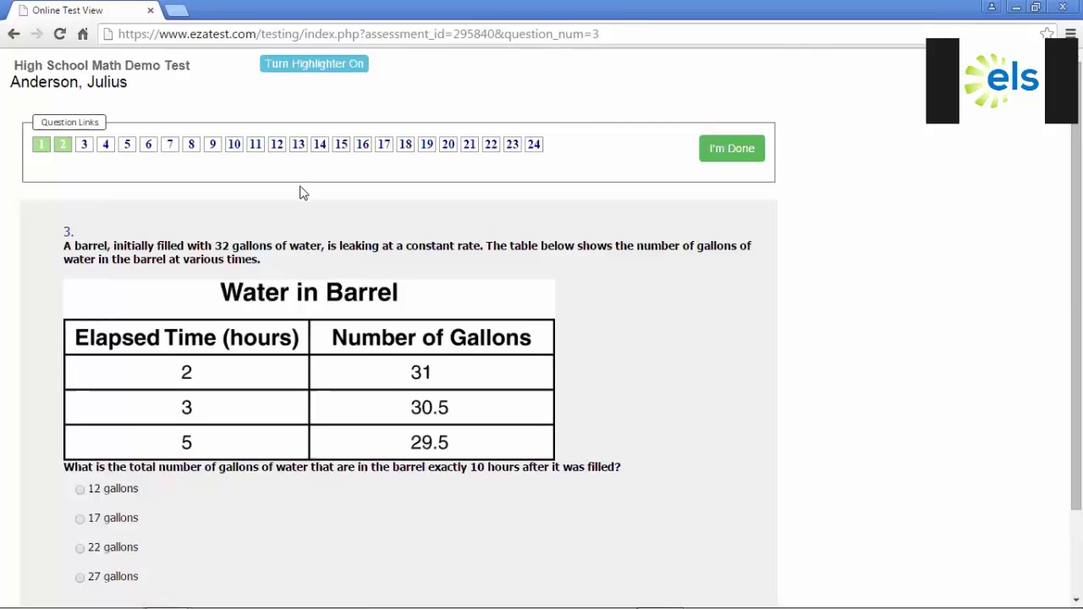
{"action": "scroll", "coordinate": [302, 191], "scroll_direction": "down", "scroll_amount": 1}
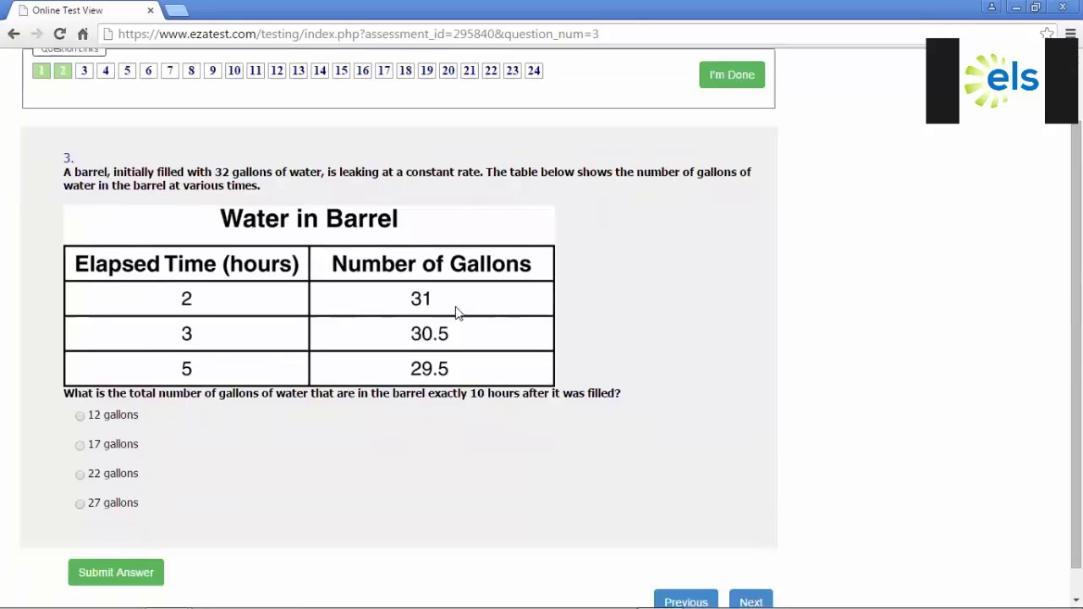
{"action": "scroll", "coordinate": [150, 127], "scroll_direction": "up", "scroll_amount": 1}
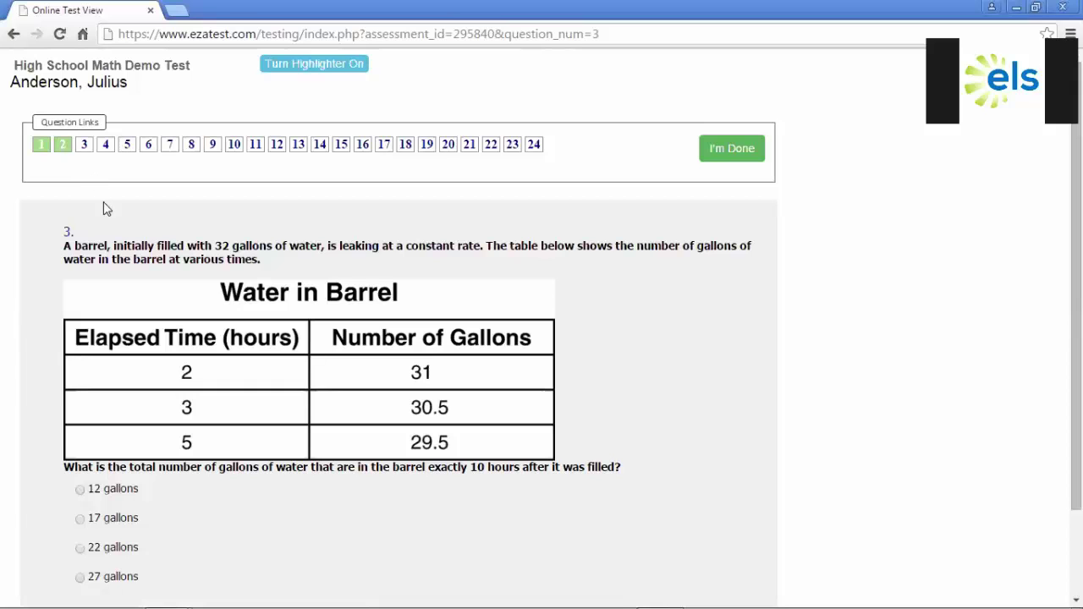
{"action": "scroll", "coordinate": [211, 330], "scroll_direction": "down", "scroll_amount": 2}
{"action": "left_click", "coordinate": [80, 416]}
{"action": "left_click", "coordinate": [125, 574]}
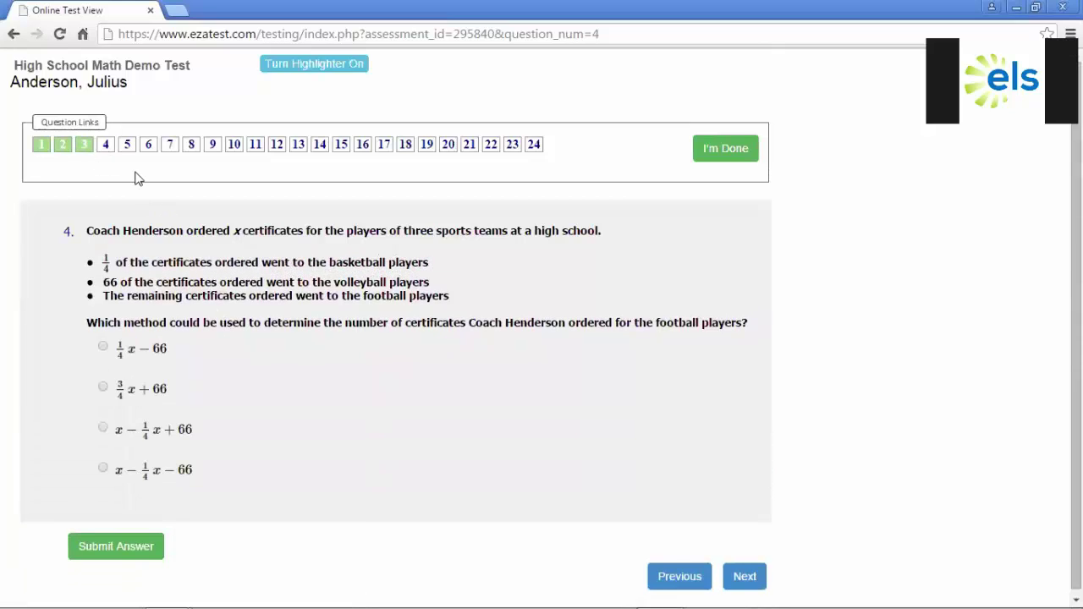
Jump ahead to question 12, choose an answer, and submit it
{"action": "left_click", "coordinate": [277, 146]}
{"action": "left_click", "coordinate": [109, 325]}
{"action": "left_click", "coordinate": [127, 420]}
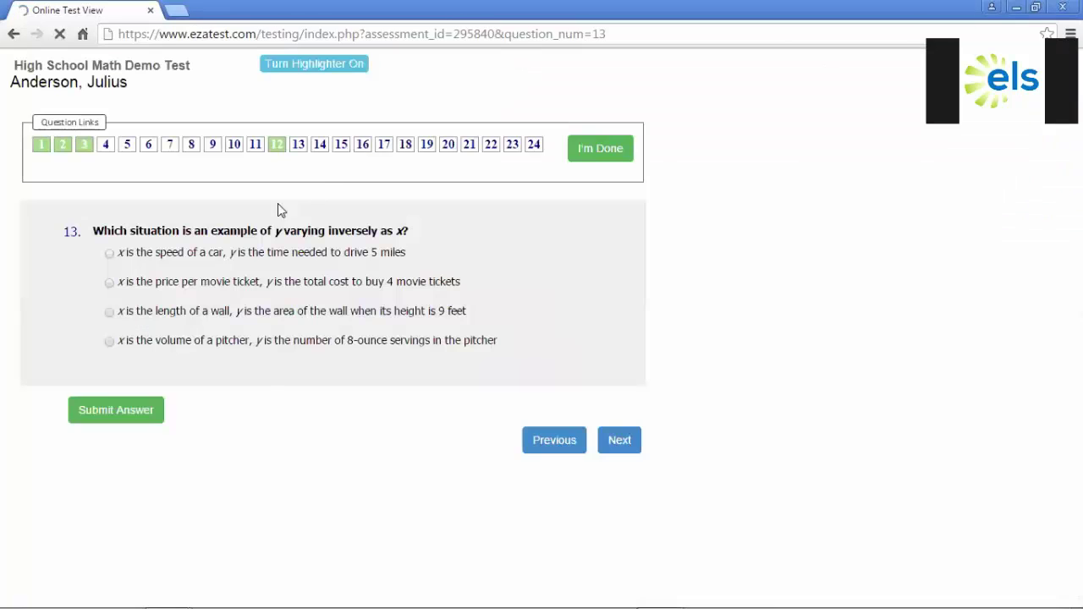
Jump to question 17, submit 316 as the answer, and finish the test
{"action": "left_click", "coordinate": [385, 144]}
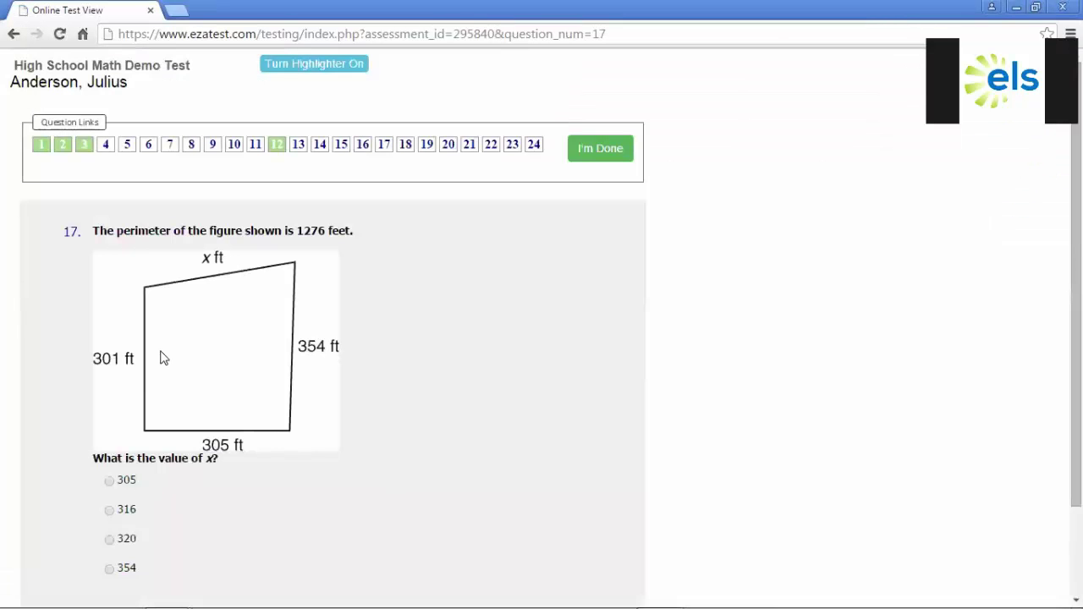
{"action": "left_click", "coordinate": [109, 510]}
{"action": "scroll", "coordinate": [127, 521], "scroll_direction": "down", "scroll_amount": 2}
{"action": "left_click", "coordinate": [127, 540]}
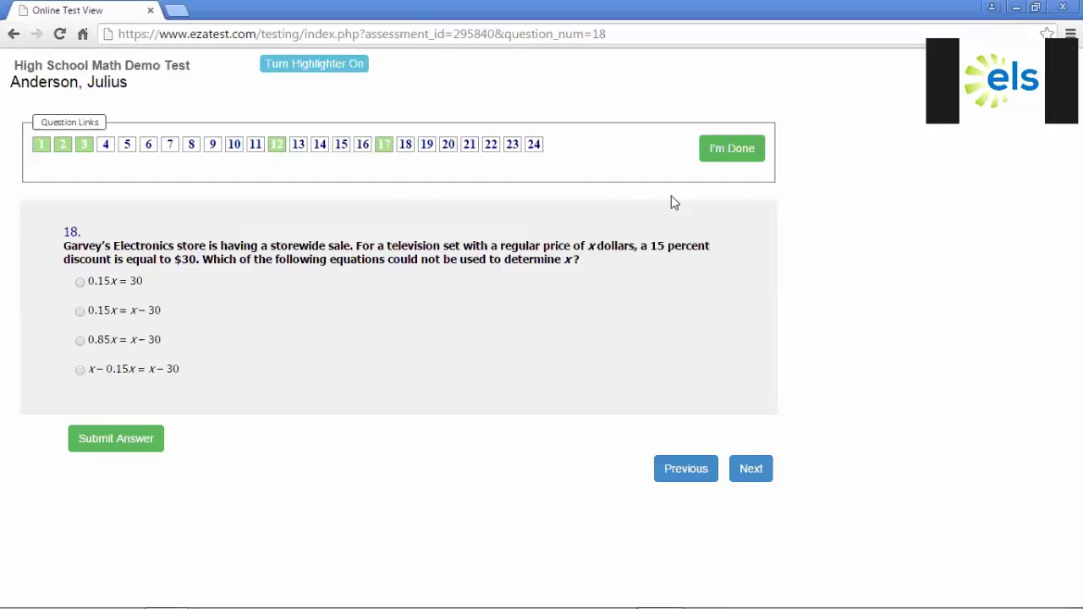
{"action": "left_click", "coordinate": [731, 152]}
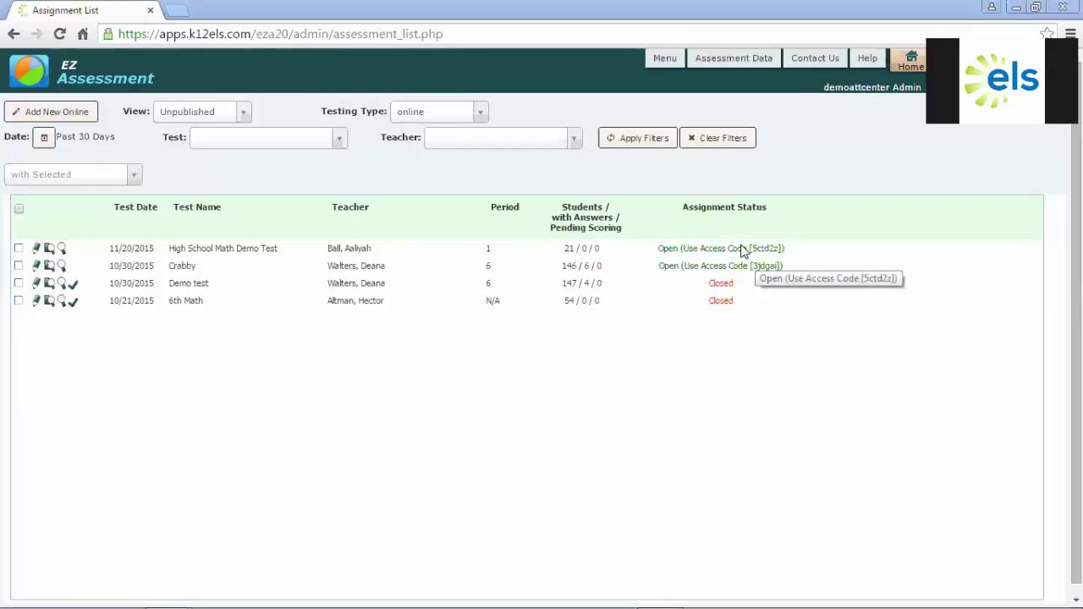
In EZ Assessment, open the 11/20/2015 High School Math Demo Test assignment and examine the roster's progress statuses and the access code
{"action": "left_click", "coordinate": [48, 249]}
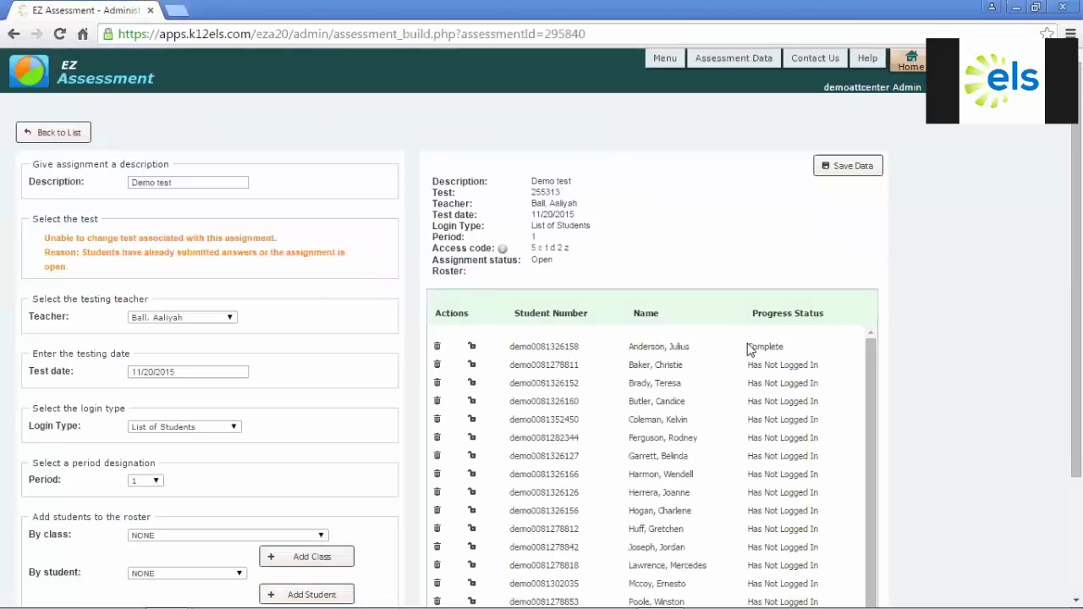
{"action": "scroll", "coordinate": [800, 420], "scroll_direction": "down", "scroll_amount": 3}
{"action": "scroll", "coordinate": [795, 406], "scroll_direction": "up", "scroll_amount": 1}
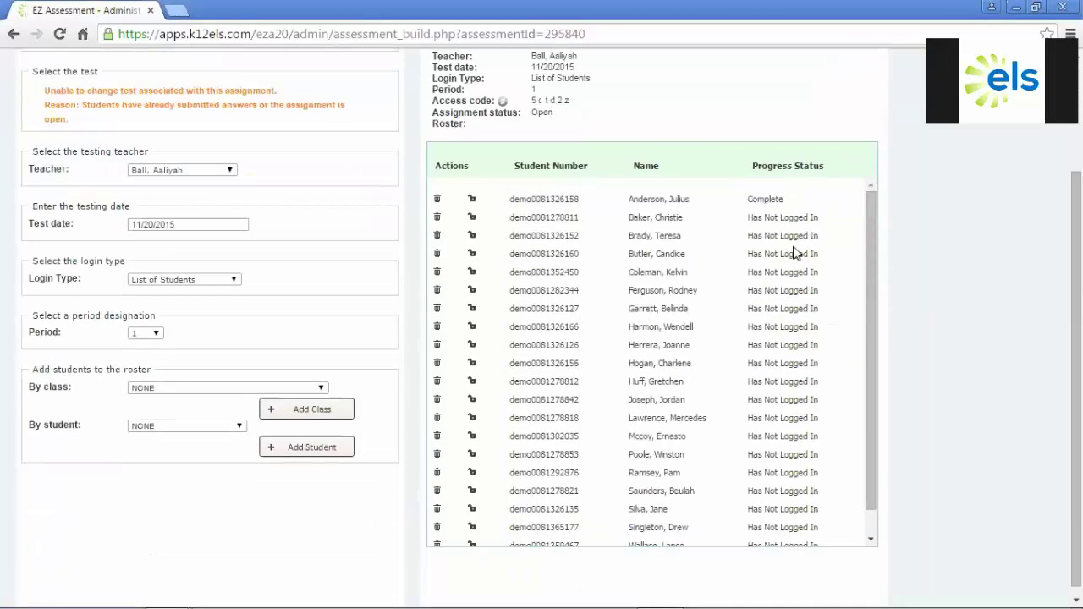
{"action": "scroll", "coordinate": [747, 216], "scroll_direction": "up", "scroll_amount": 2}
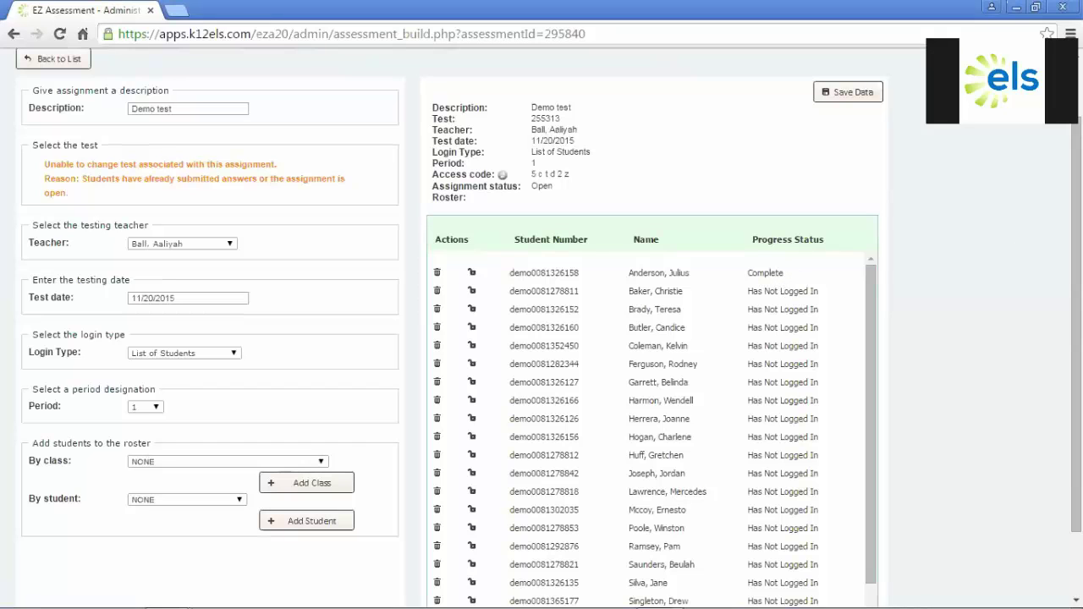
{"action": "left_click_drag", "start_coordinate": [567, 174], "coordinate": [533, 170]}
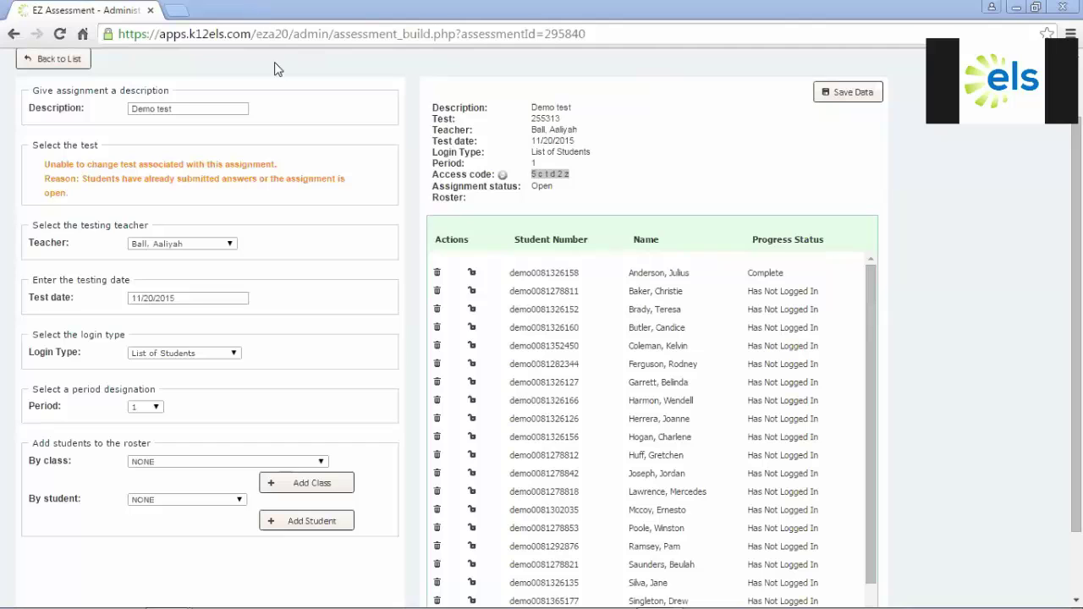
Refresh the assignment page, recheck the students' progress statuses, and return to the assignment list
{"action": "left_click", "coordinate": [59, 33]}
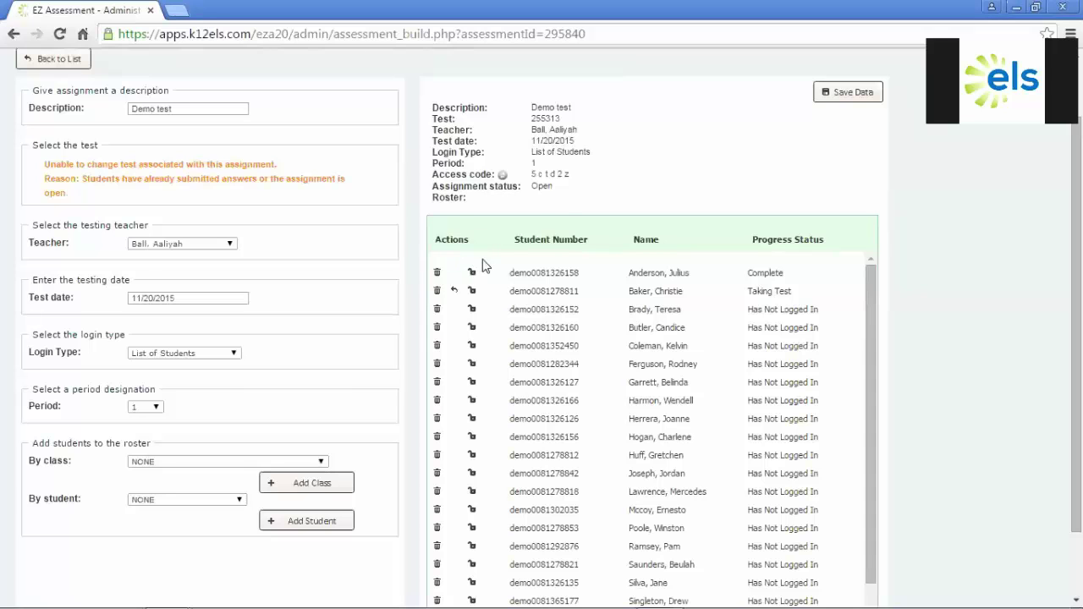
{"action": "scroll", "coordinate": [546, 279], "scroll_direction": "up", "scroll_amount": 1}
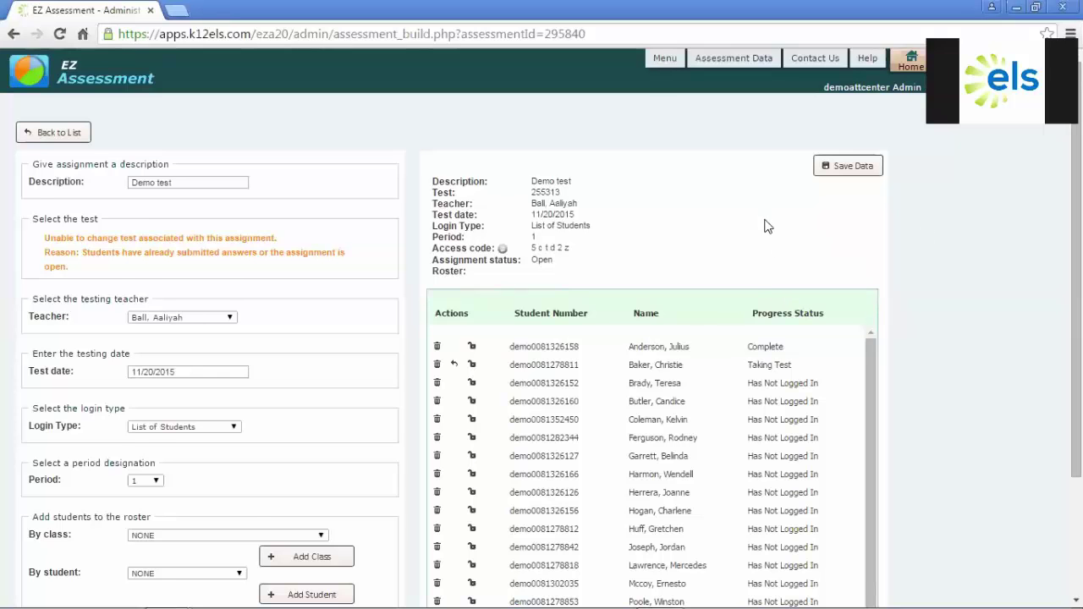
{"action": "scroll", "coordinate": [768, 227], "scroll_direction": "down", "scroll_amount": 3}
{"action": "scroll", "coordinate": [769, 279], "scroll_direction": "up", "scroll_amount": 4}
{"action": "left_click", "coordinate": [60, 132]}
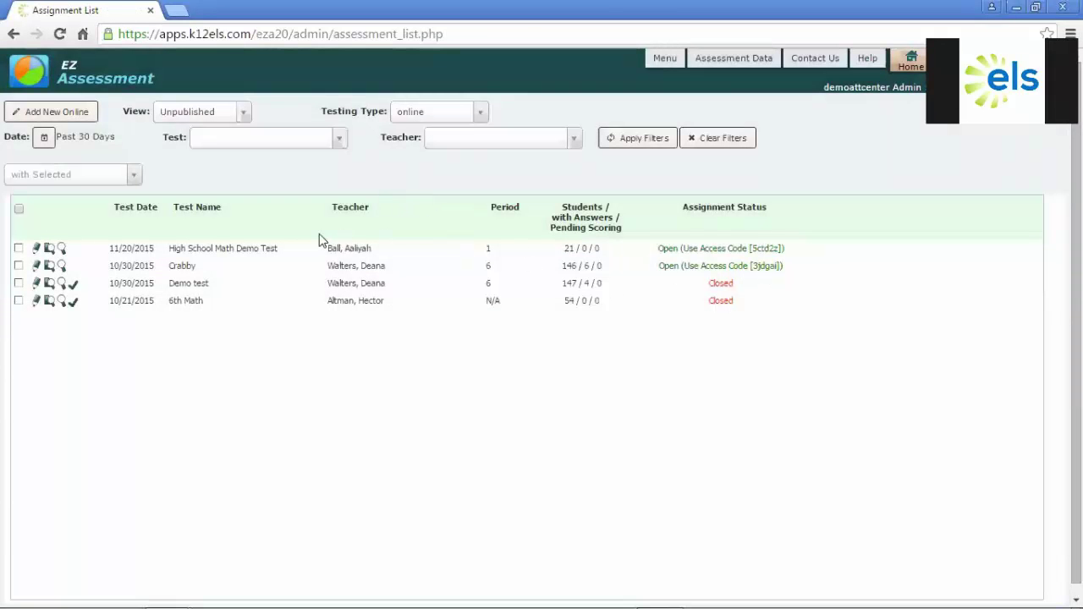
Close the 11/20/2015 High School Math Demo Test assignment for testing and check its roster's progress statuses
{"action": "left_click", "coordinate": [19, 249]}
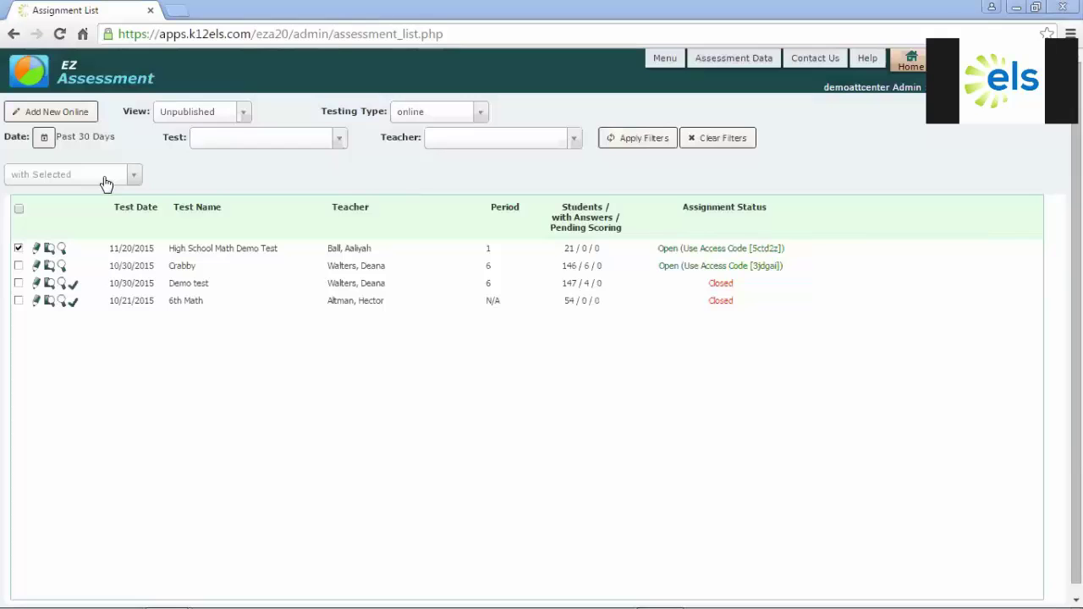
{"action": "left_click", "coordinate": [105, 180]}
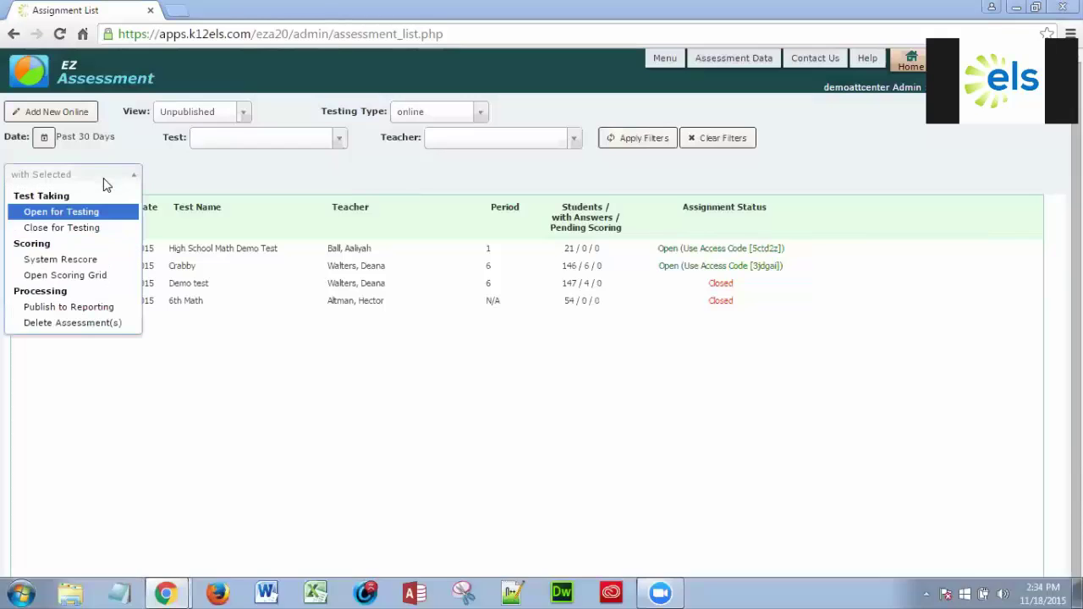
{"action": "left_click", "coordinate": [91, 228]}
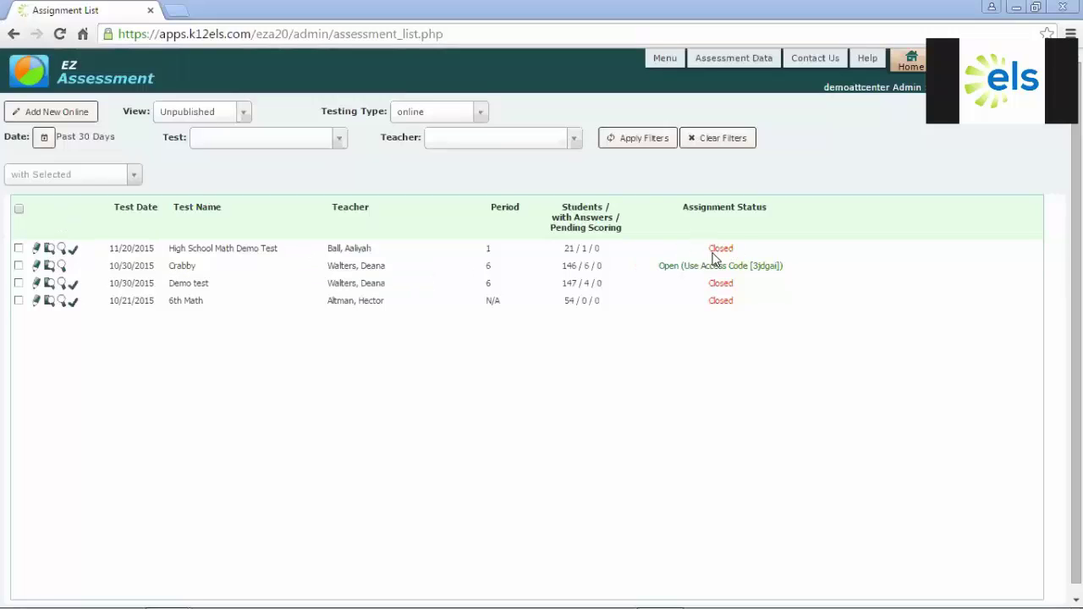
{"action": "left_click", "coordinate": [38, 248]}
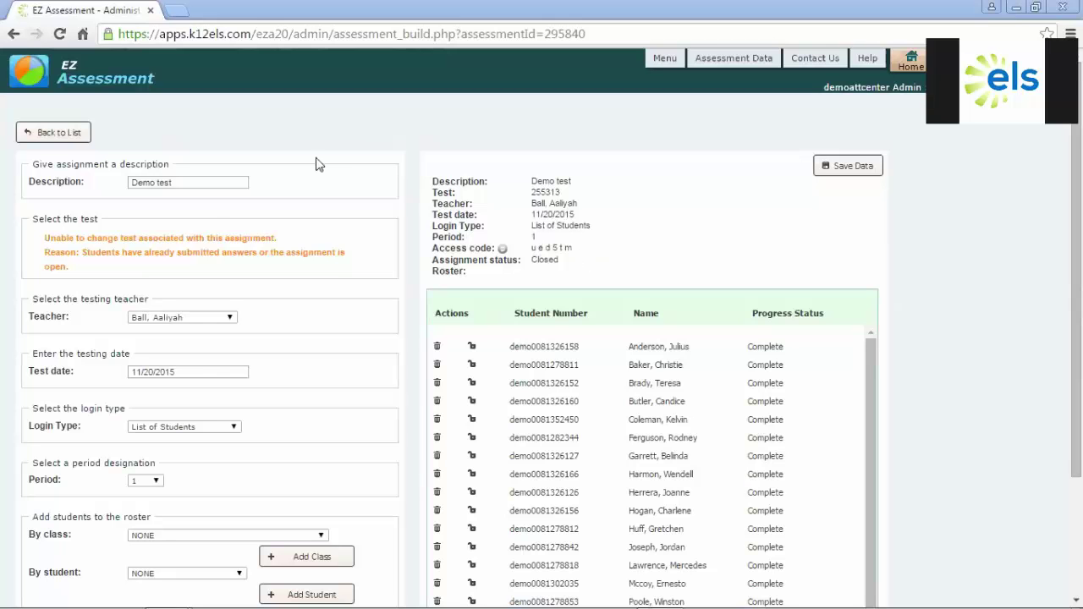
{"action": "left_click", "coordinate": [21, 132]}
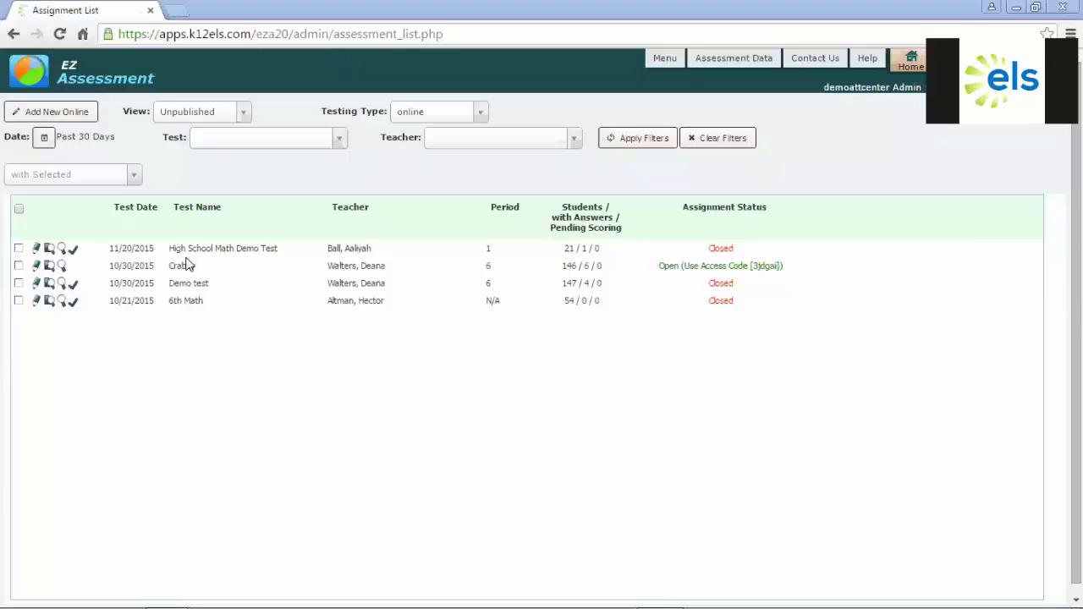
Open the High School Math Demo Test assignment's results and examine the response columns for items 16 to 24
{"action": "left_click", "coordinate": [74, 251]}
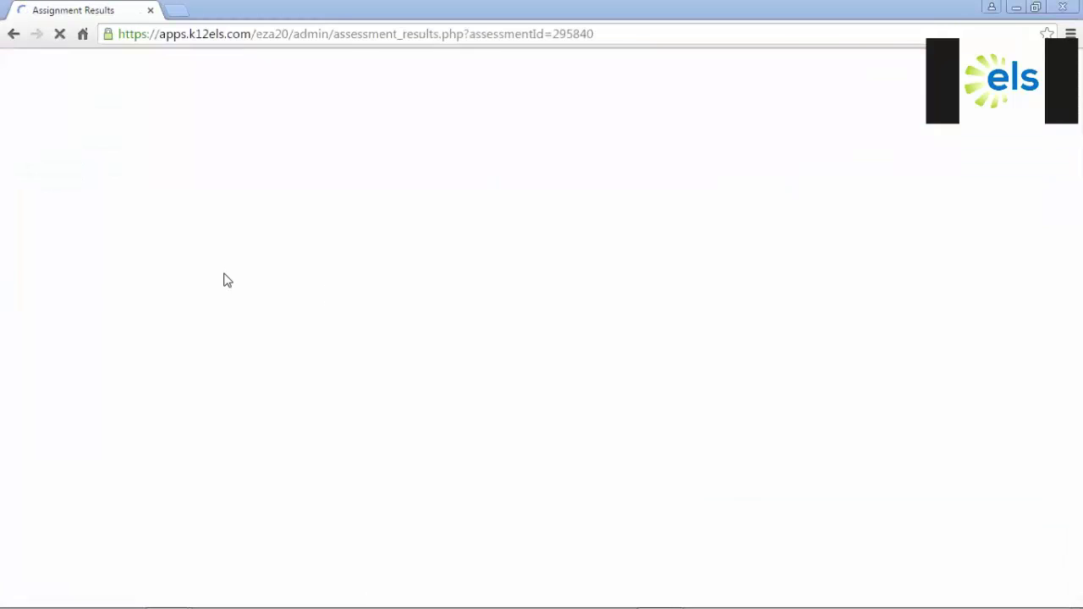
{"action": "scroll", "coordinate": [289, 315], "scroll_direction": "down", "scroll_amount": 1}
{"action": "scroll", "coordinate": [291, 317], "scroll_direction": "up", "scroll_amount": 1}
{"action": "left_click_drag", "start_coordinate": [308, 567], "coordinate": [479, 587]}
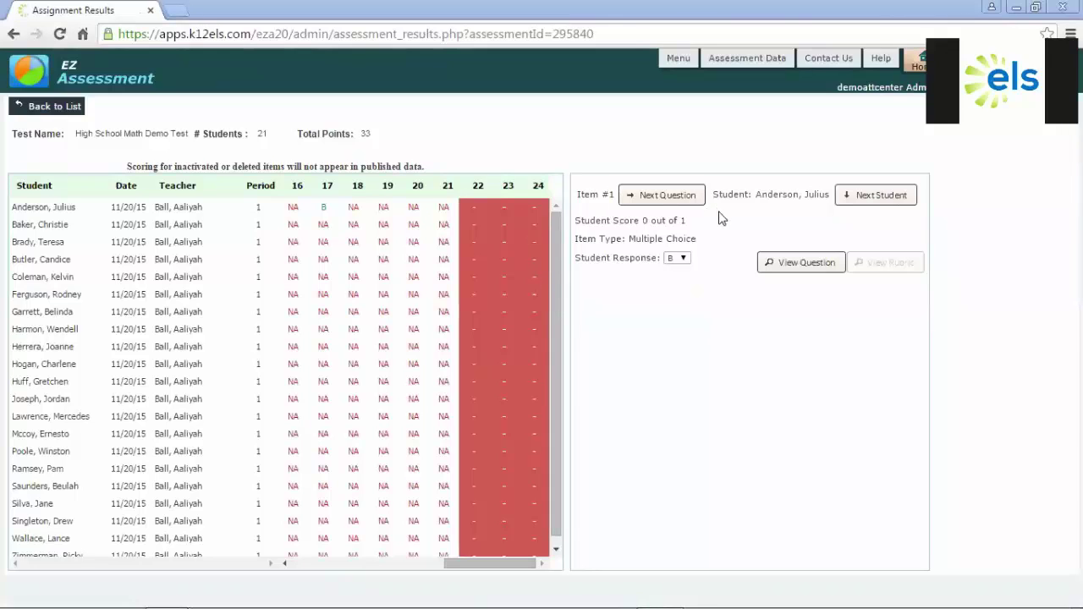
Select the first student's item 22 response and read the text of question 22
{"action": "left_click", "coordinate": [475, 209]}
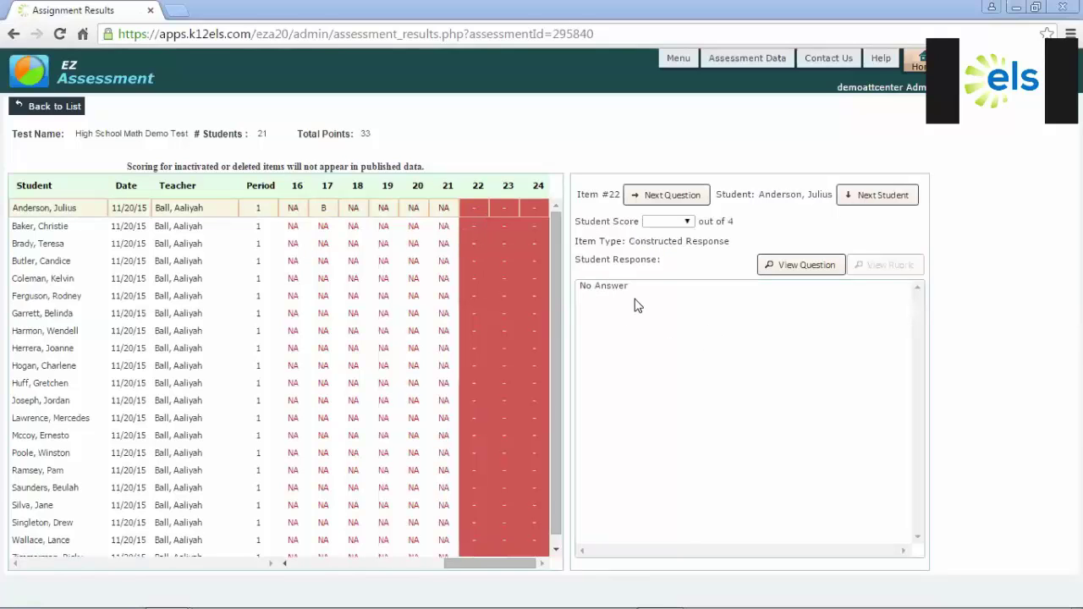
{"action": "left_click", "coordinate": [476, 210]}
{"action": "left_click", "coordinate": [807, 267]}
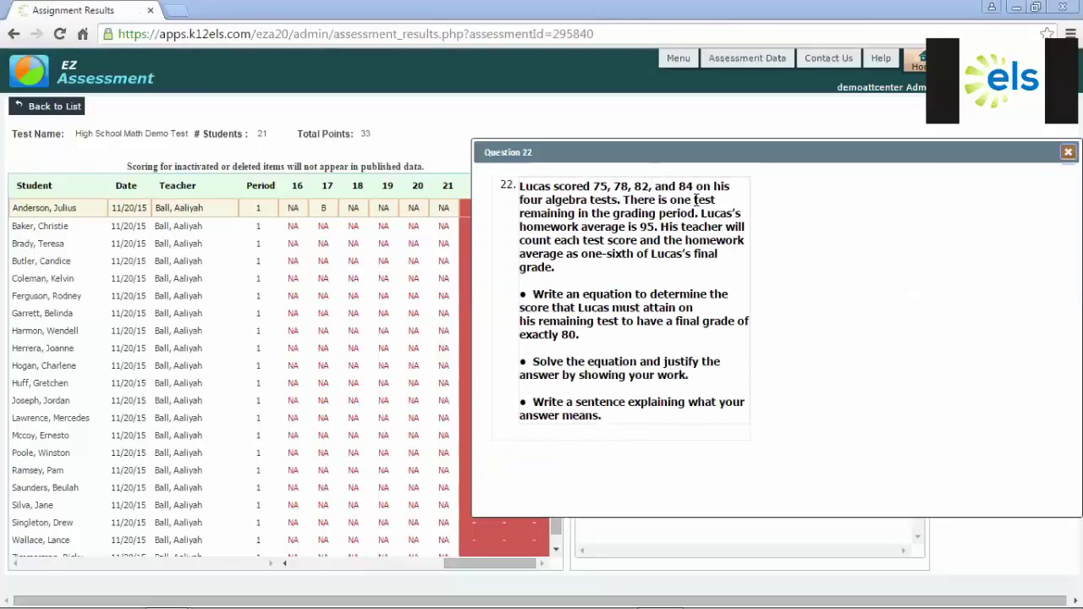
{"action": "left_click", "coordinate": [1067, 152]}
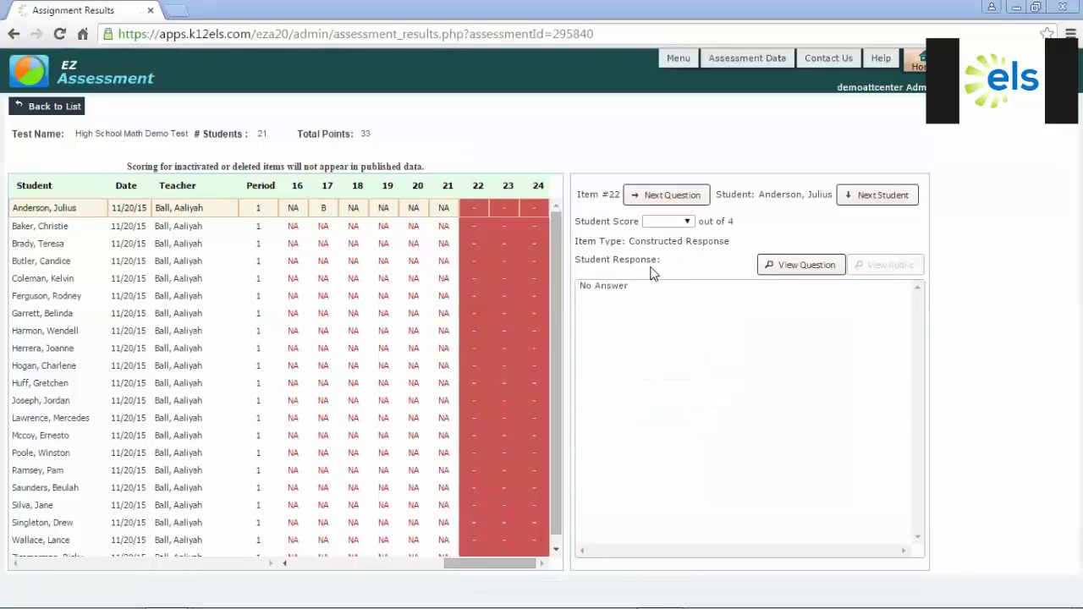
{"action": "left_click", "coordinate": [772, 269]}
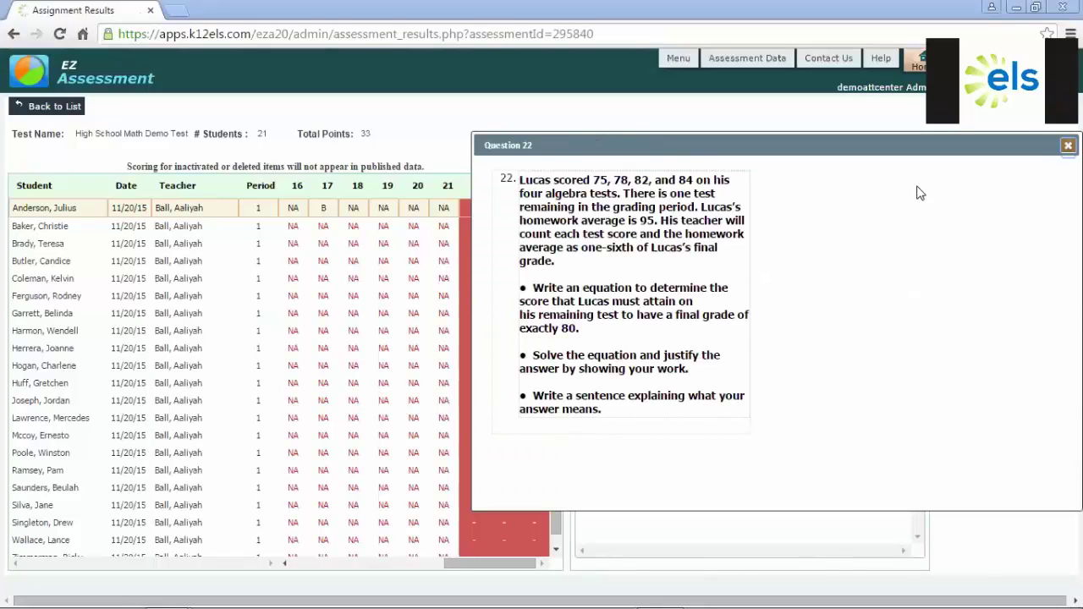
{"action": "left_click", "coordinate": [1067, 145]}
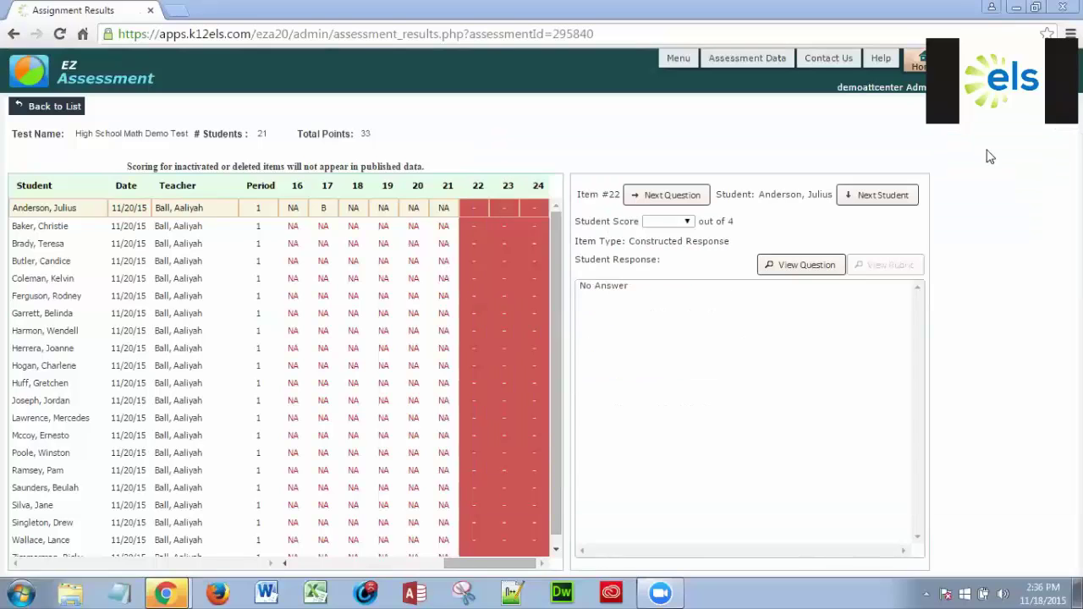
Score the first student's item 22 as 3 points and advance to the next student
{"action": "left_click", "coordinate": [687, 223]}
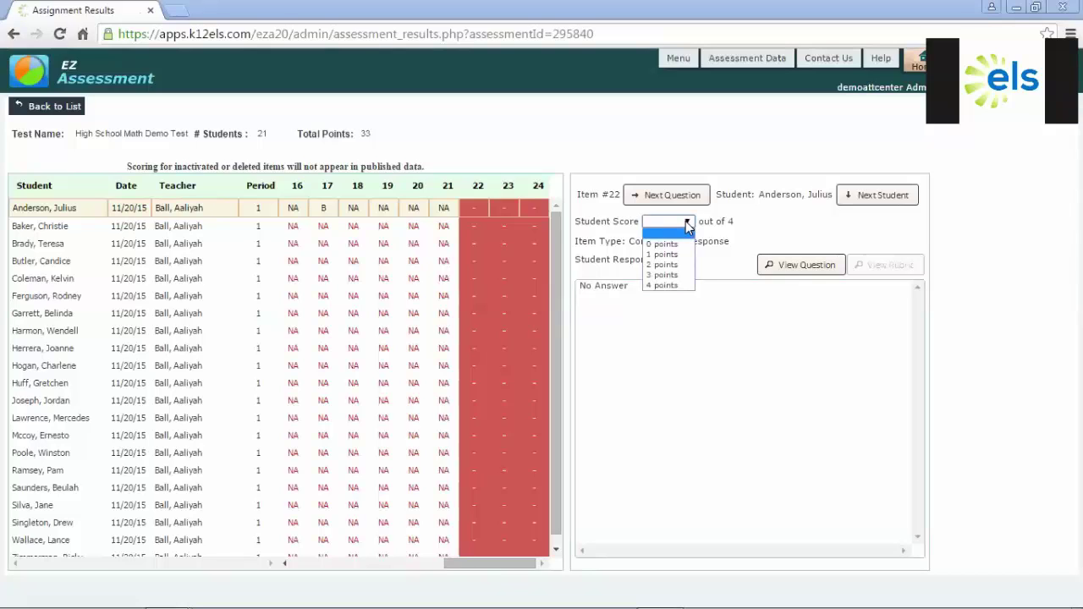
{"action": "left_click", "coordinate": [668, 274]}
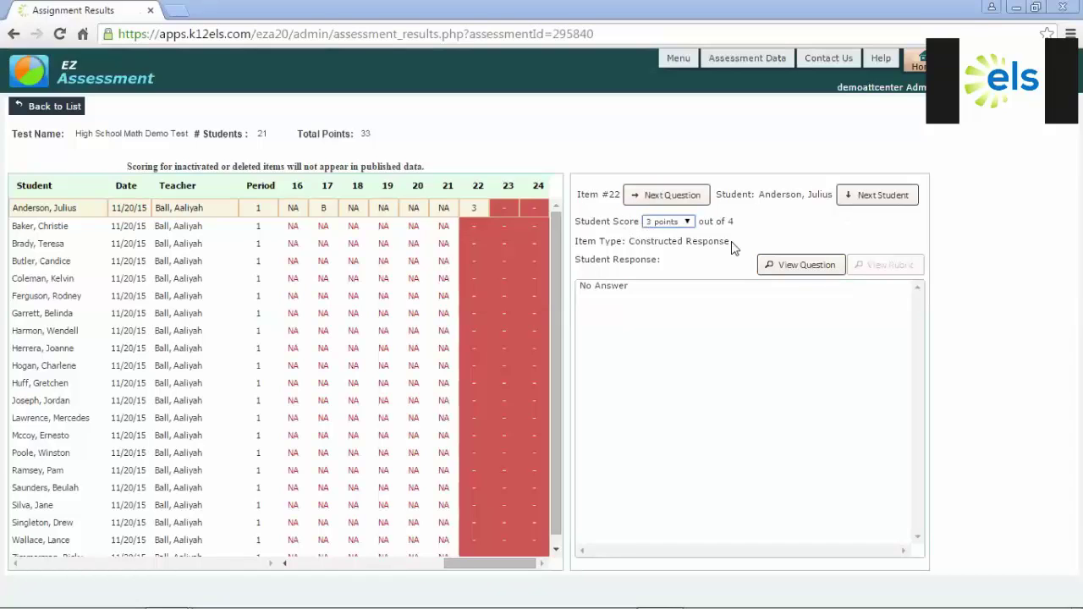
{"action": "left_click", "coordinate": [876, 203]}
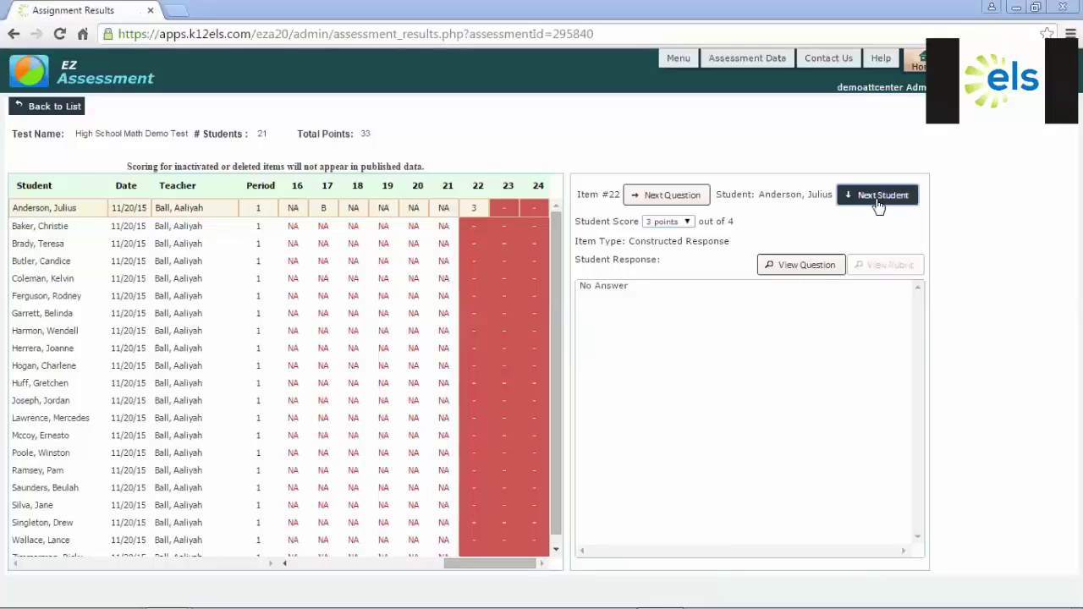
Score item 22 as 1 point for the second student and 0 points for the third student
{"action": "left_click", "coordinate": [677, 223]}
{"action": "left_click", "coordinate": [675, 255]}
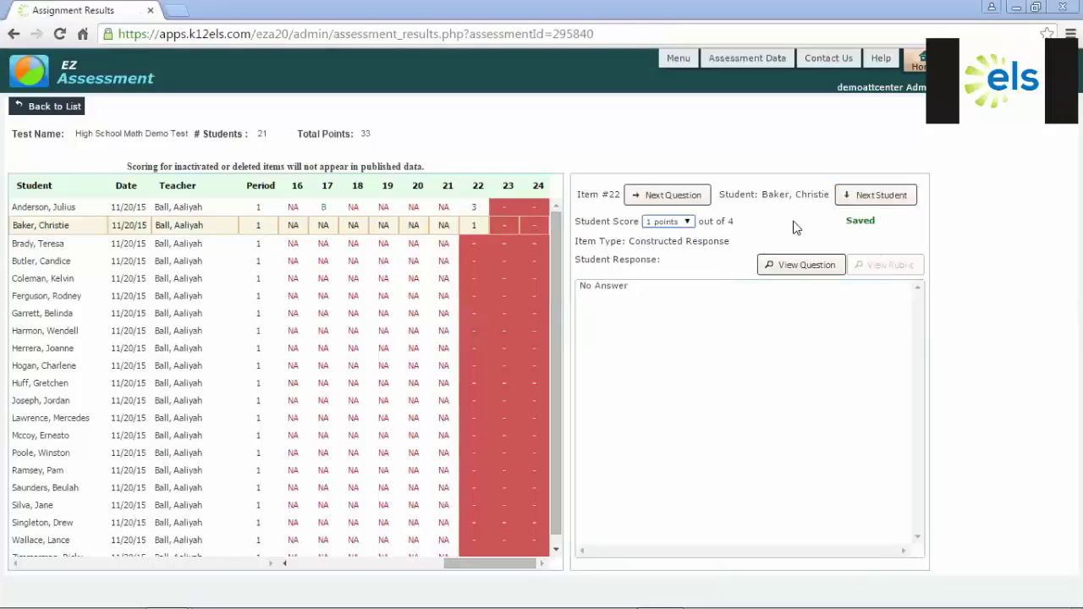
{"action": "left_click", "coordinate": [877, 195]}
{"action": "left_click", "coordinate": [667, 222]}
{"action": "left_click", "coordinate": [668, 244]}
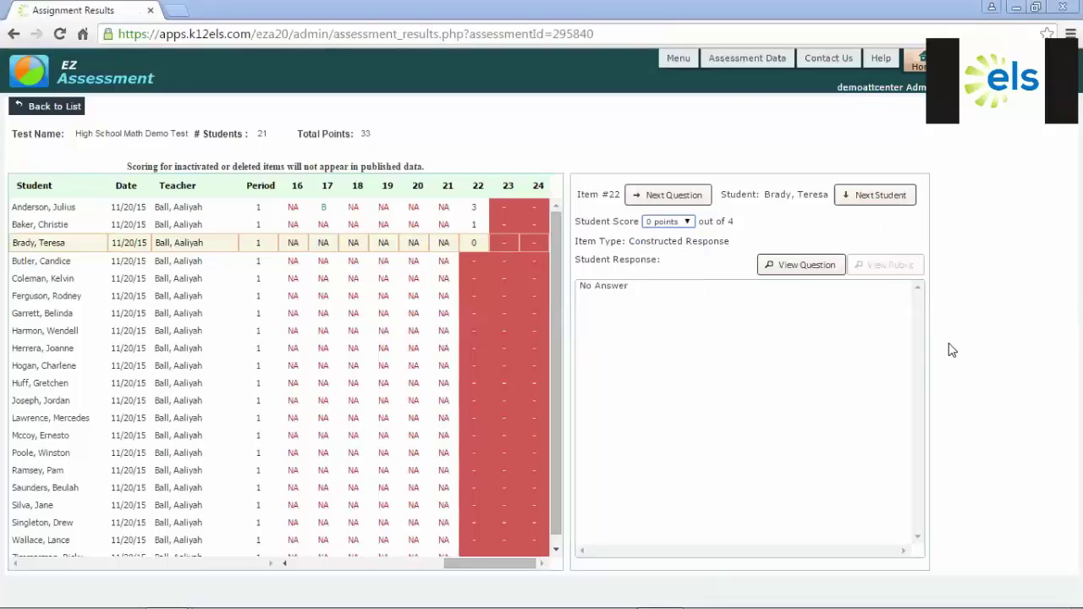
Return to the assignment list, select the 11/20/2015 High School Math Demo Test, and look through its available actions for Publish to Reporting
{"action": "left_click", "coordinate": [74, 106]}
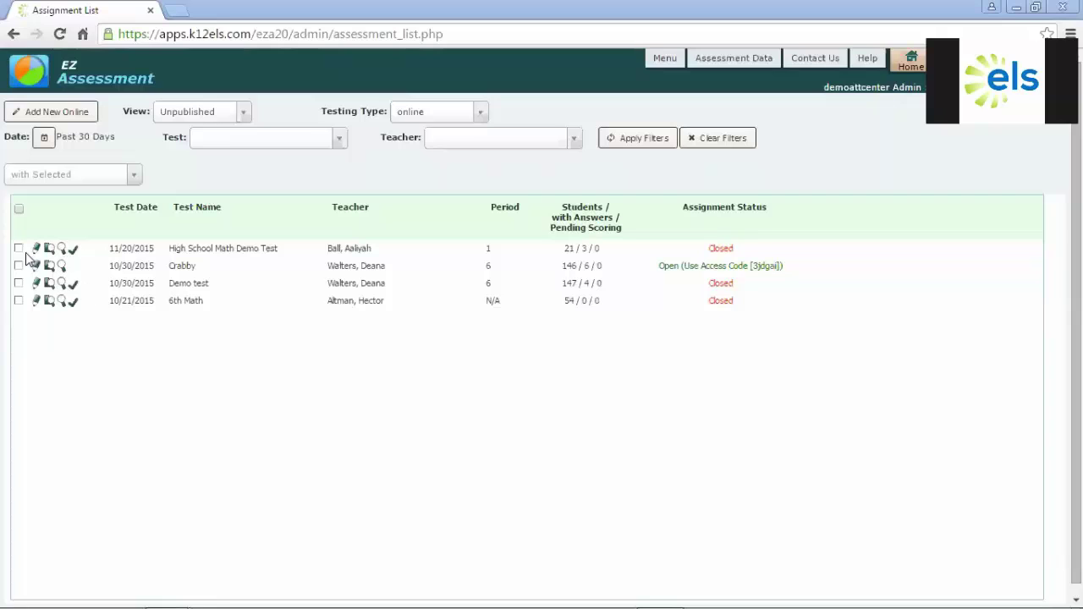
{"action": "left_click", "coordinate": [19, 249]}
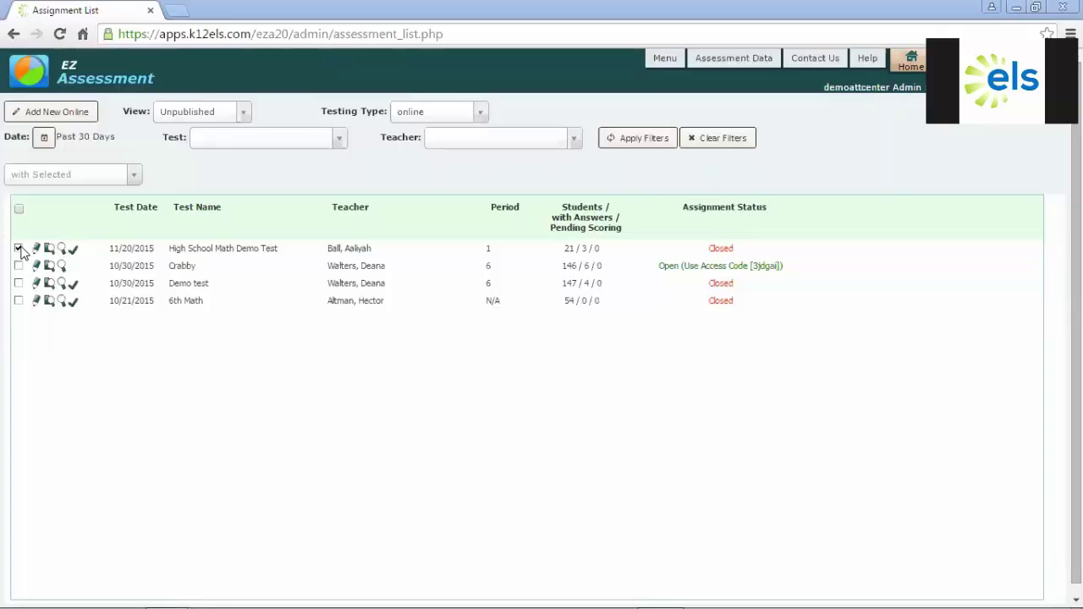
{"action": "left_click", "coordinate": [132, 179]}
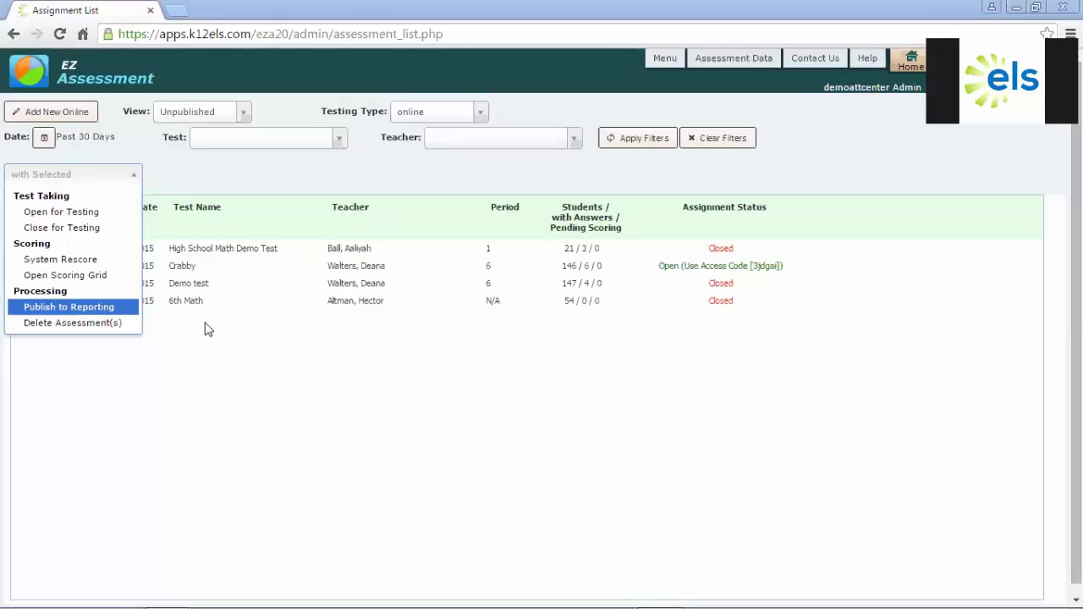
Open the assessment data and look over the list of tests with their average points and percentages
{"action": "left_click", "coordinate": [738, 58]}
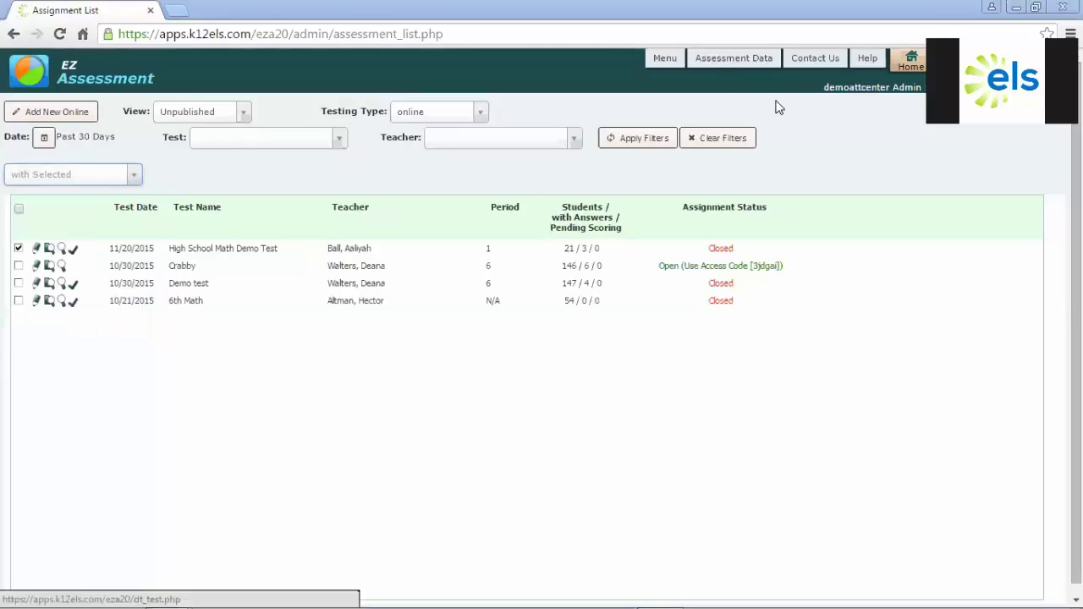
{"action": "left_click", "coordinate": [725, 61]}
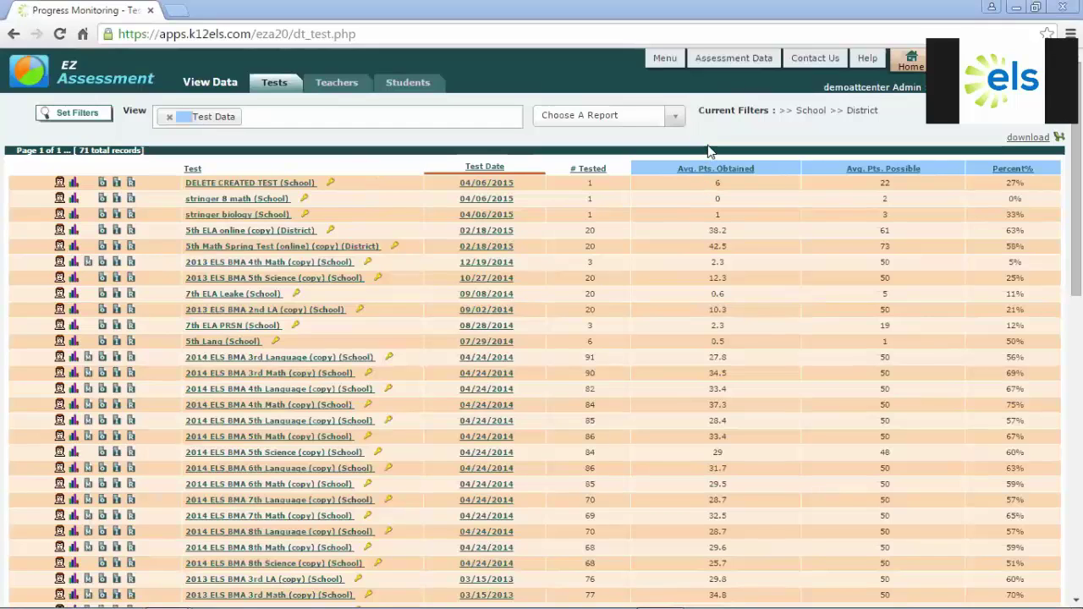
Return to the ELS dashboard, highlight the support phone number in the footer, and open the live chat form
{"action": "left_click", "coordinate": [908, 71]}
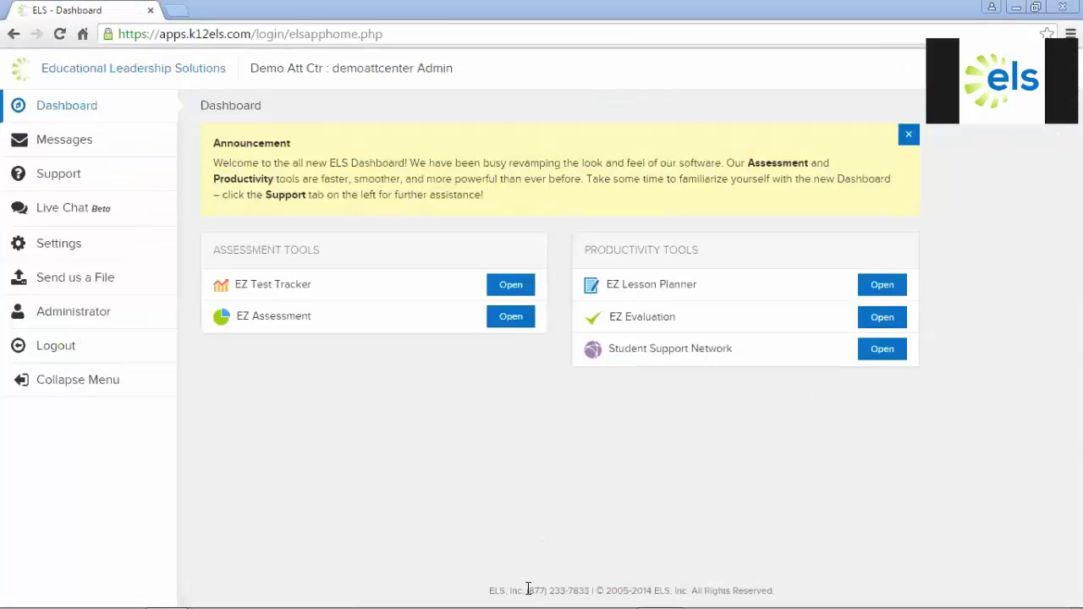
{"action": "left_click_drag", "start_coordinate": [528, 587], "coordinate": [594, 588]}
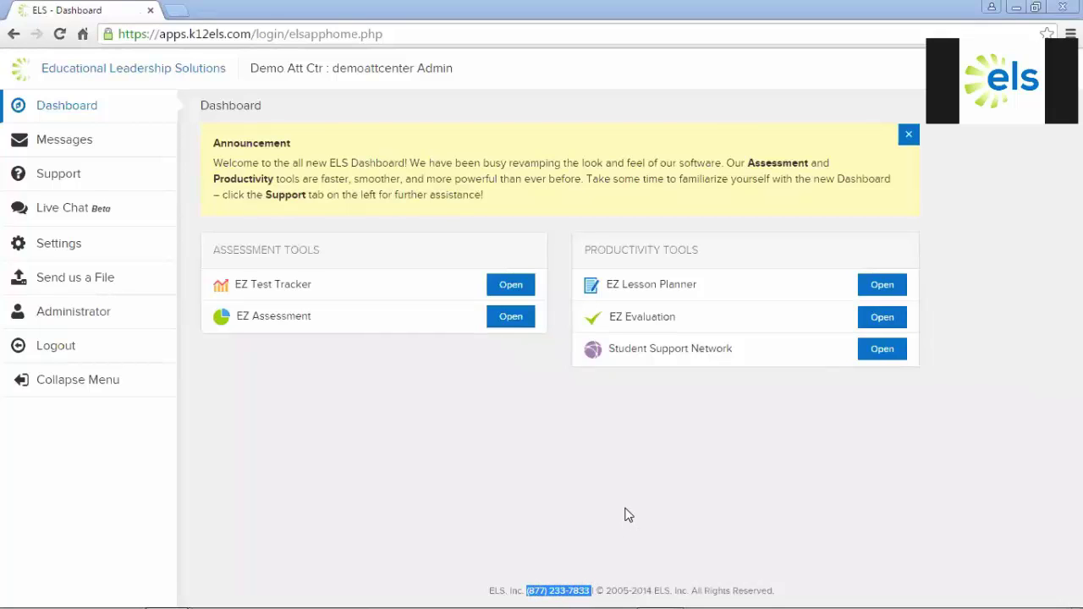
{"action": "left_click", "coordinate": [453, 429]}
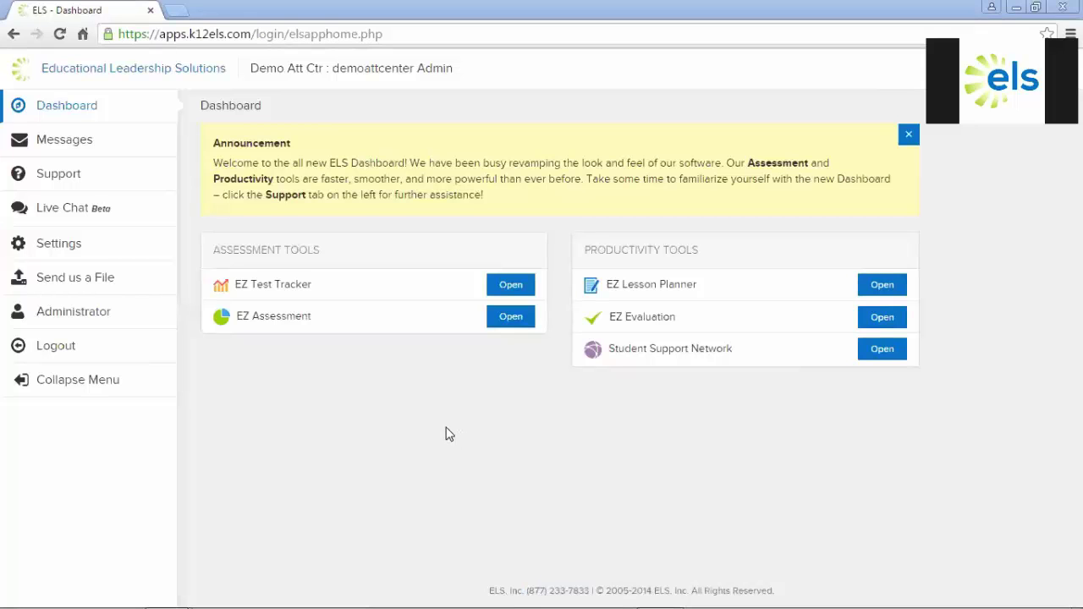
{"action": "left_click", "coordinate": [102, 209]}
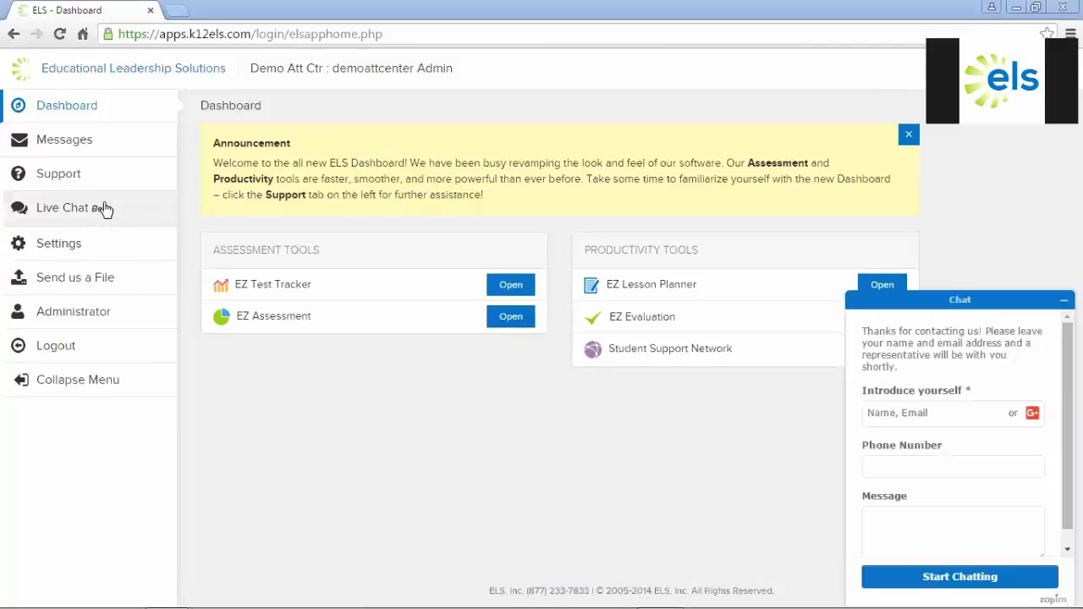